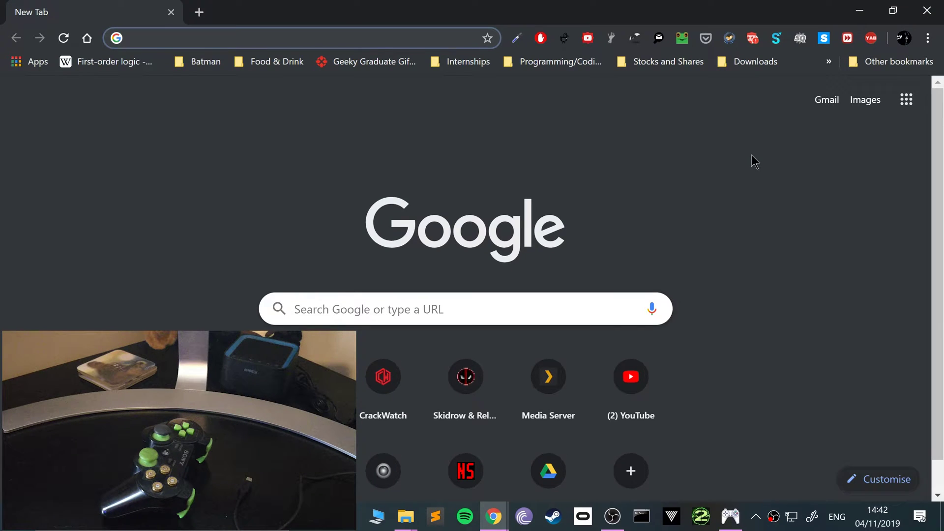
Open the USB game controllers setup and inspect the test page of the PLAYSTATION(R)3 Controller's properties
left_click(2, 522)
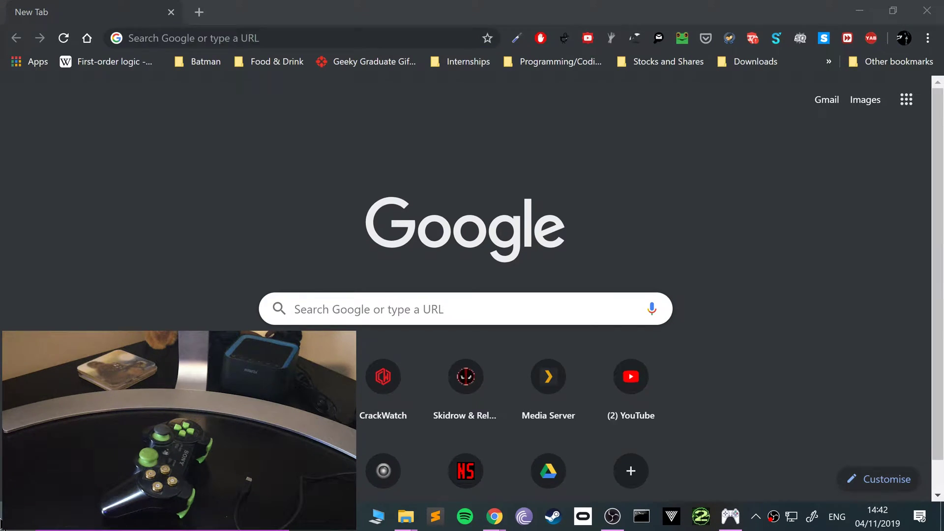
type("game")
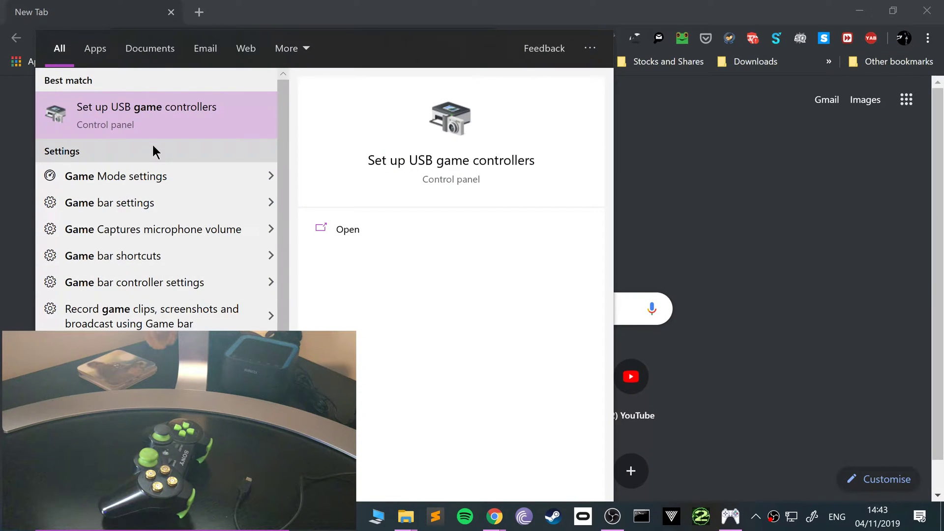
left_click(125, 110)
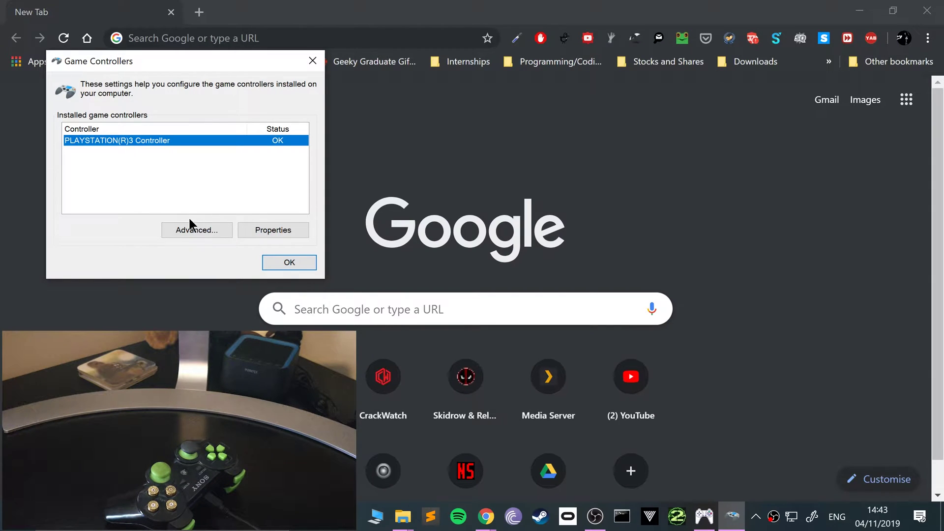
left_click(259, 228)
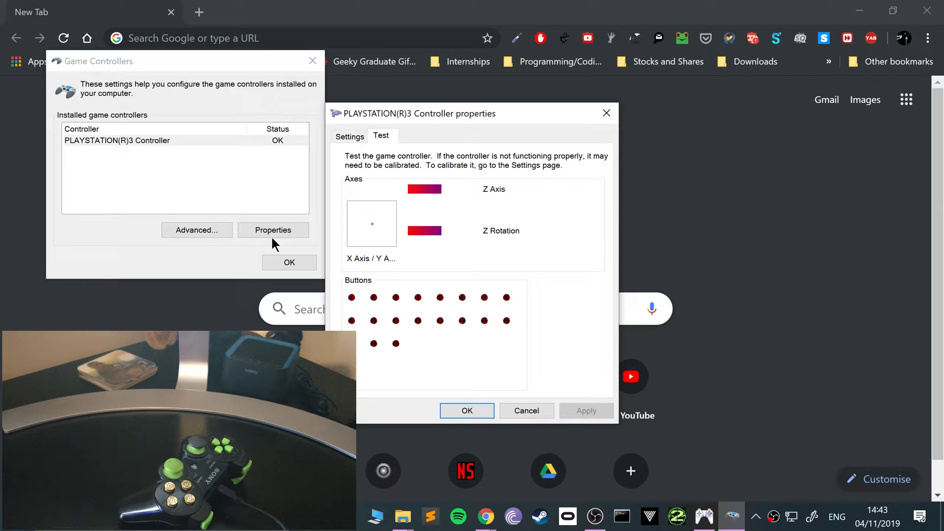
left_click(480, 410)
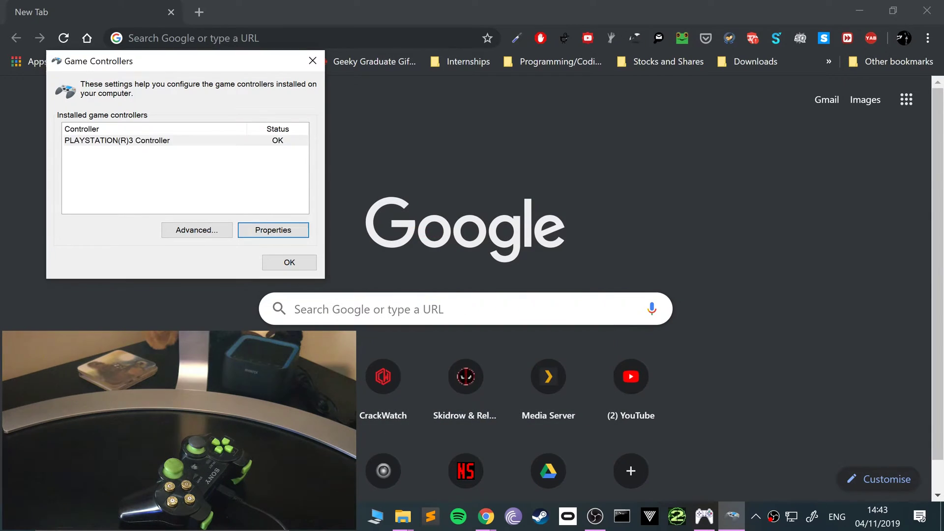
Switch to Chrome and search for scptoolkit to open its SourceForge download page
left_click(148, 22)
left_click(202, 31)
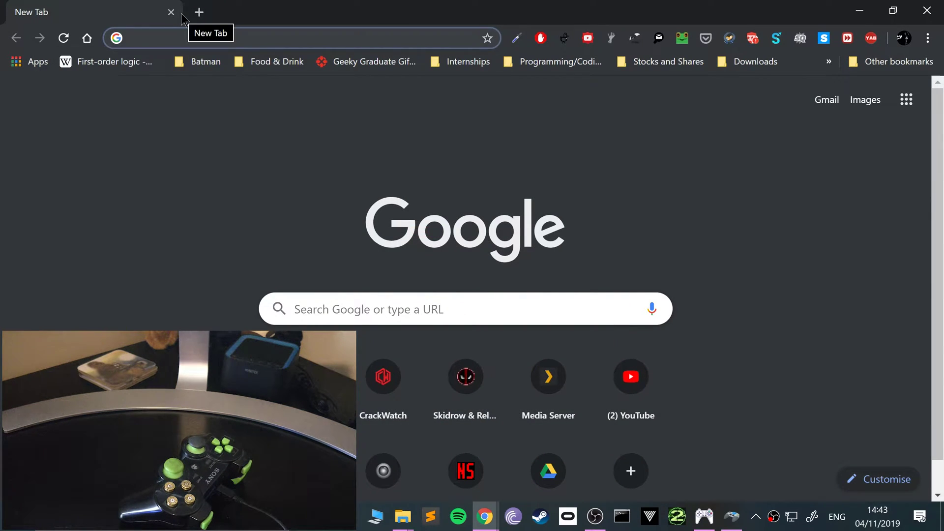
type("scptool")
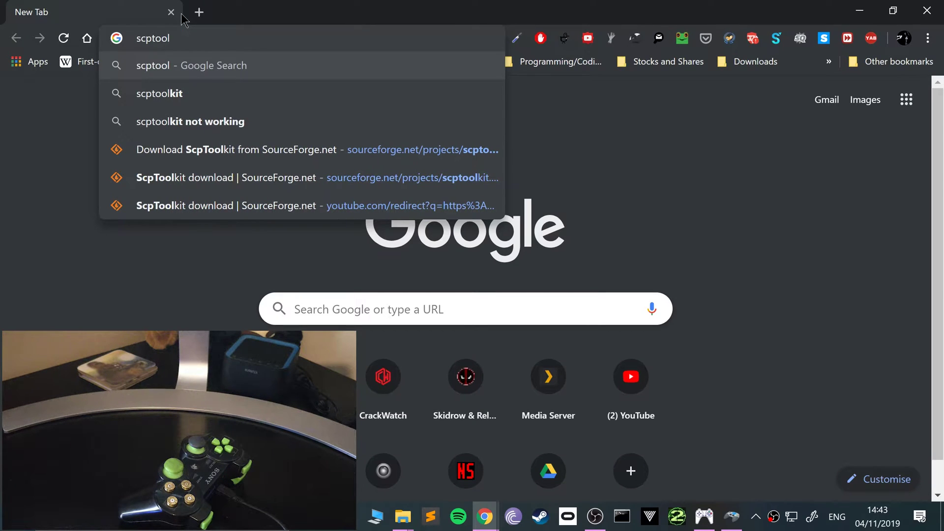
key("Down")
key("Return")
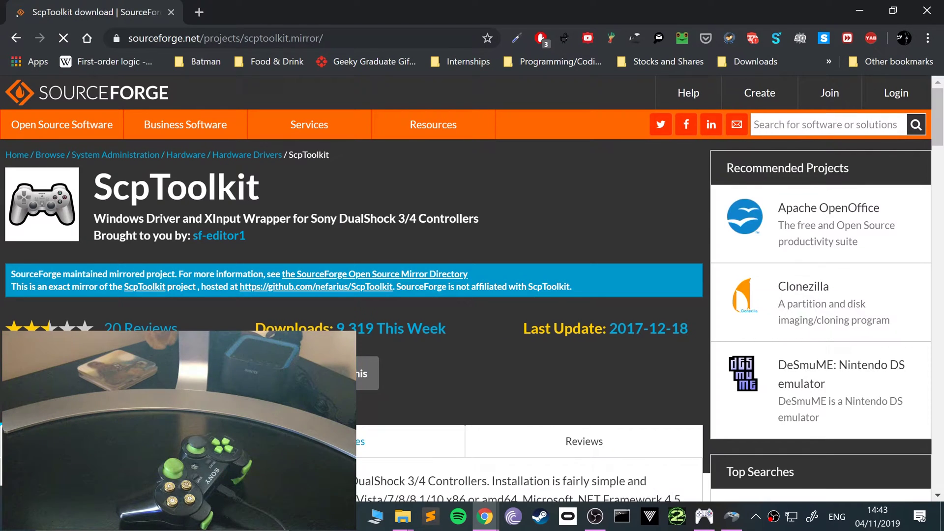
left_click(98, 374)
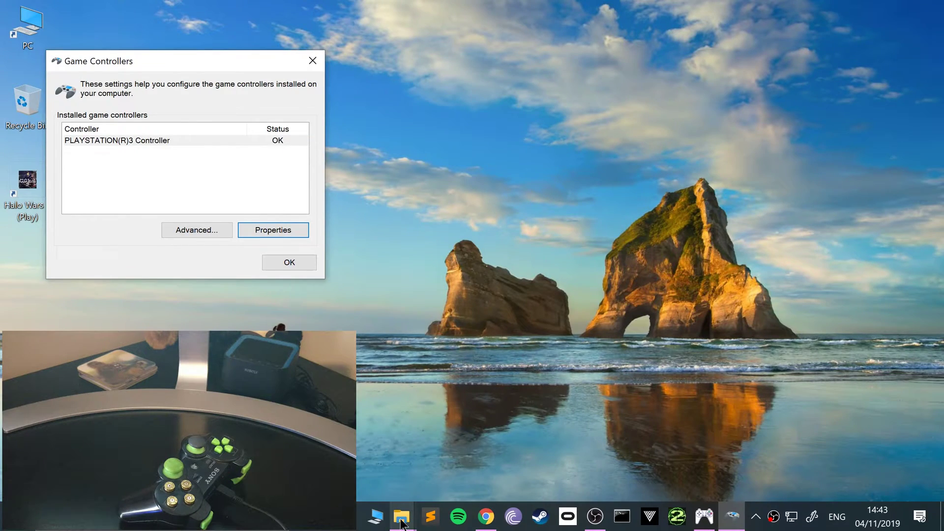
Switch to File Explorer's Chrome downloads folder and run ScpToolkit_Setup.exe
mouse_move(403, 515)
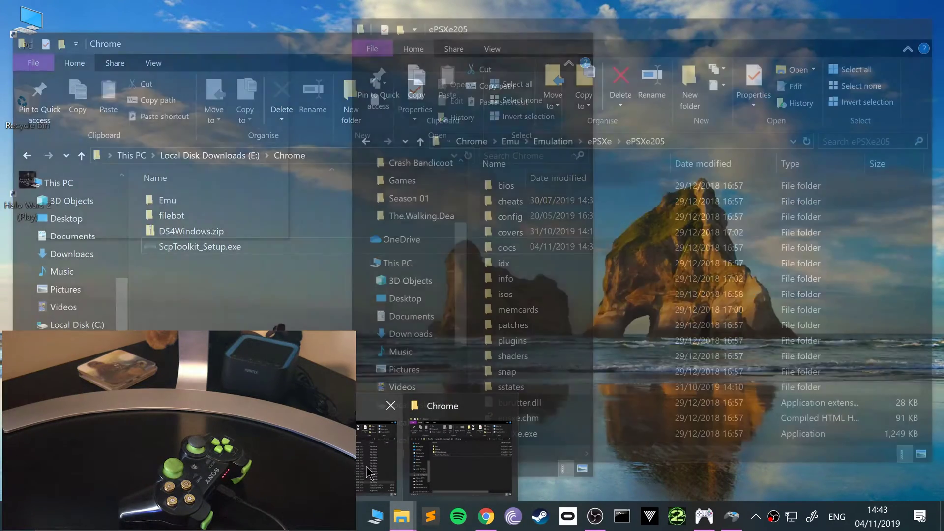
left_click(460, 458)
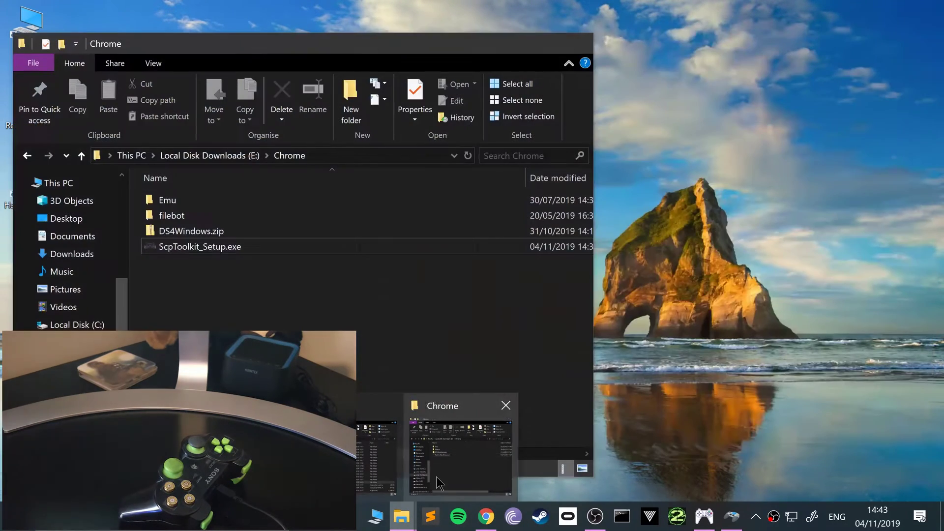
left_click(215, 247)
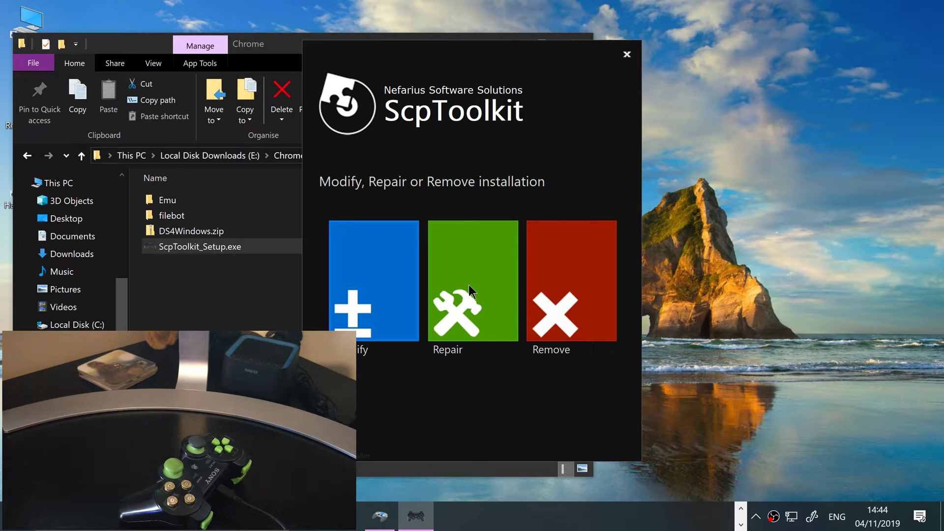
Choose to modify the ScpToolkit installation, review its component list, and finish the setup
left_click(371, 285)
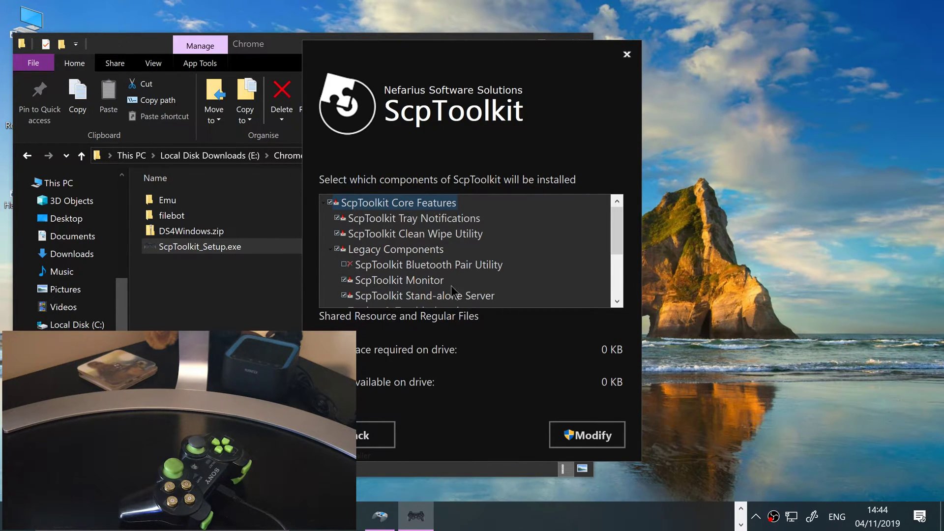
scroll(411, 201, "down", 2)
scroll(458, 276, "up", 2)
scroll(358, 263, "down", 1)
scroll(359, 224, "down", 1)
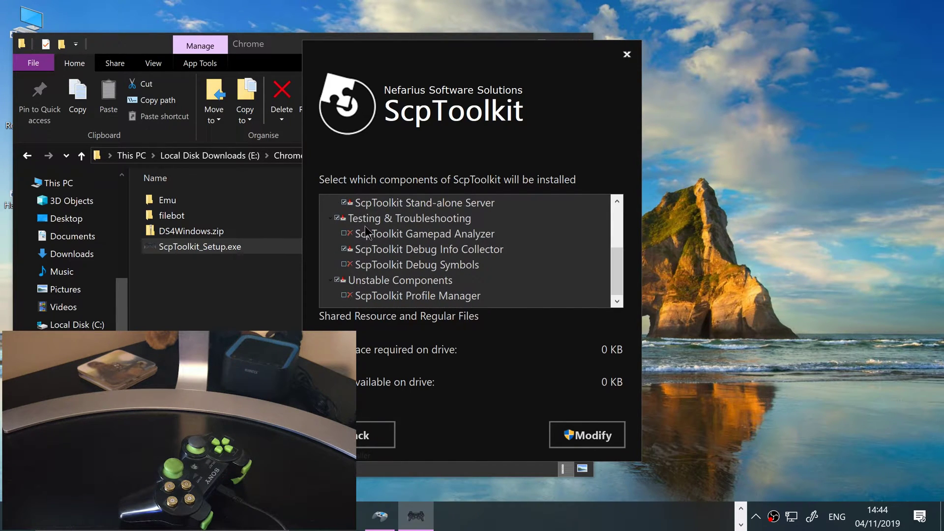
scroll(362, 261, "up", 2)
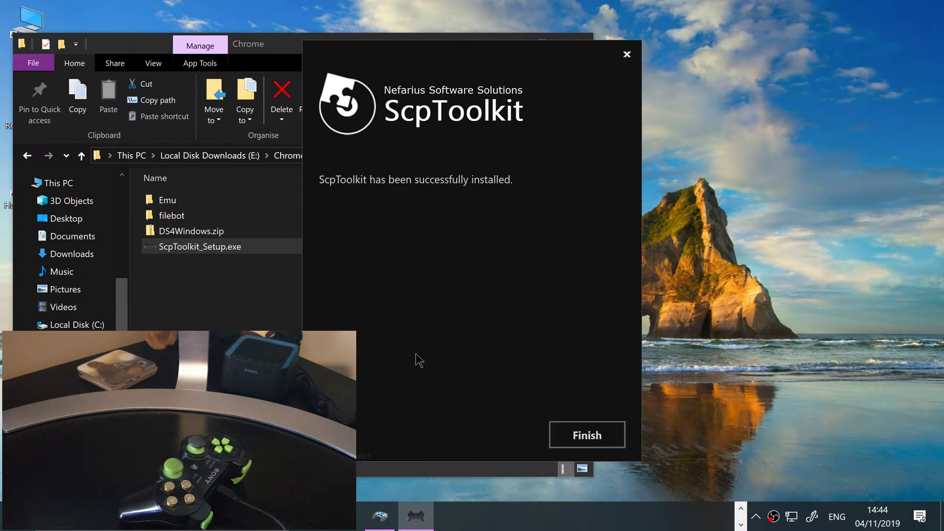
left_click(599, 433)
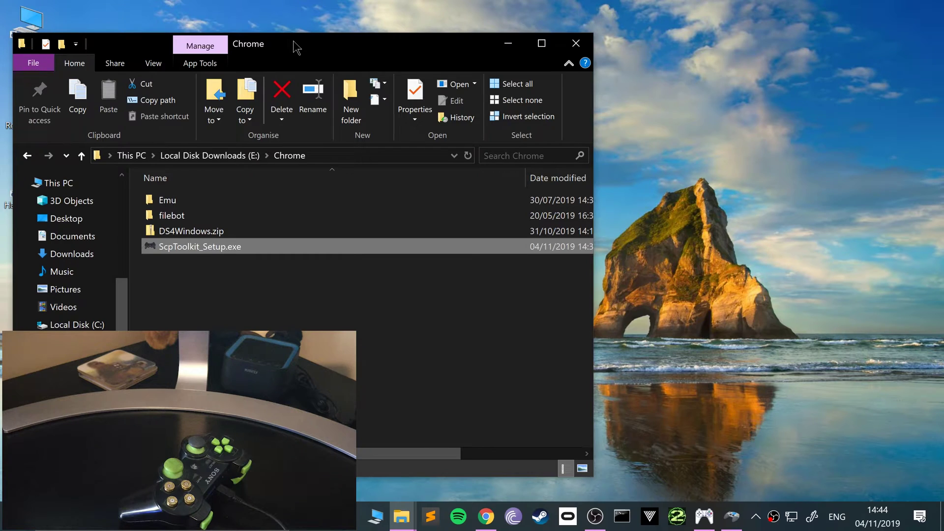
Try to open the ScpToolkit Settings Manager and check the toolkit's icon among the hidden notification icons
left_click_drag(295, 47, 449, 36)
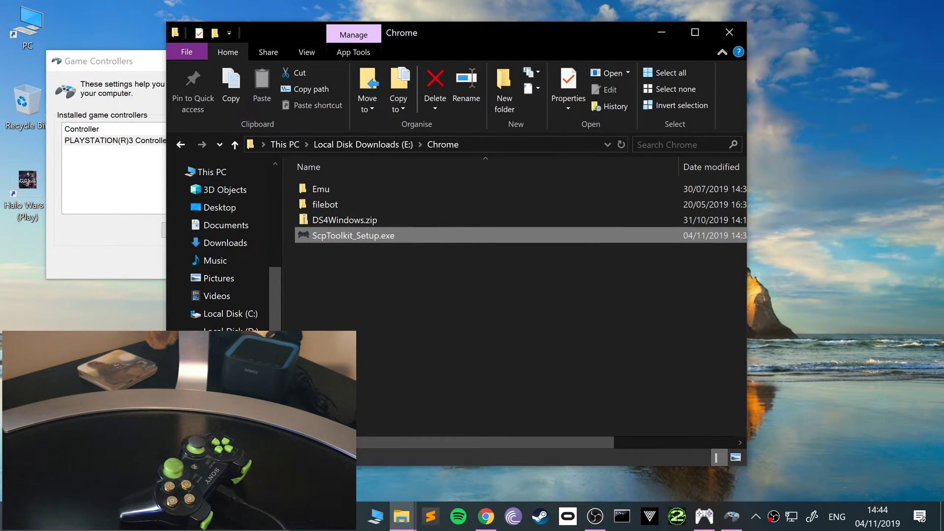
key("super")
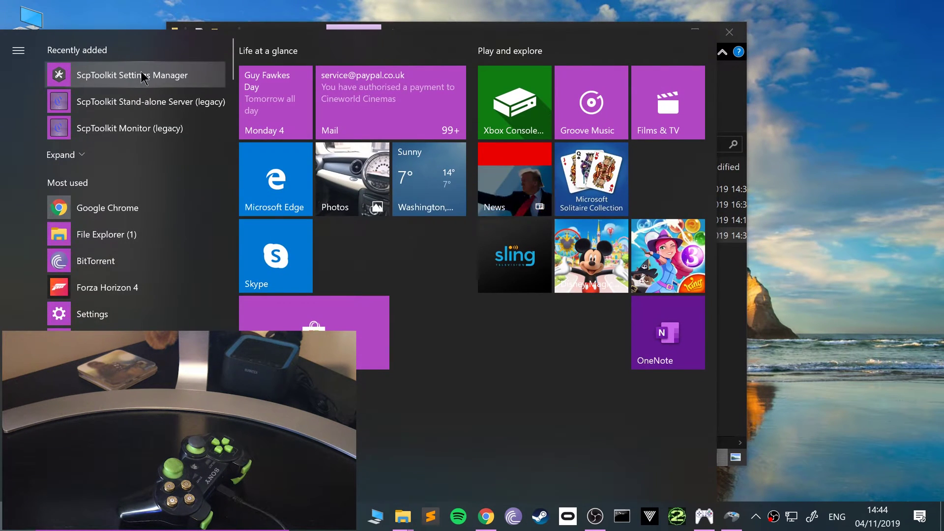
left_click(140, 75)
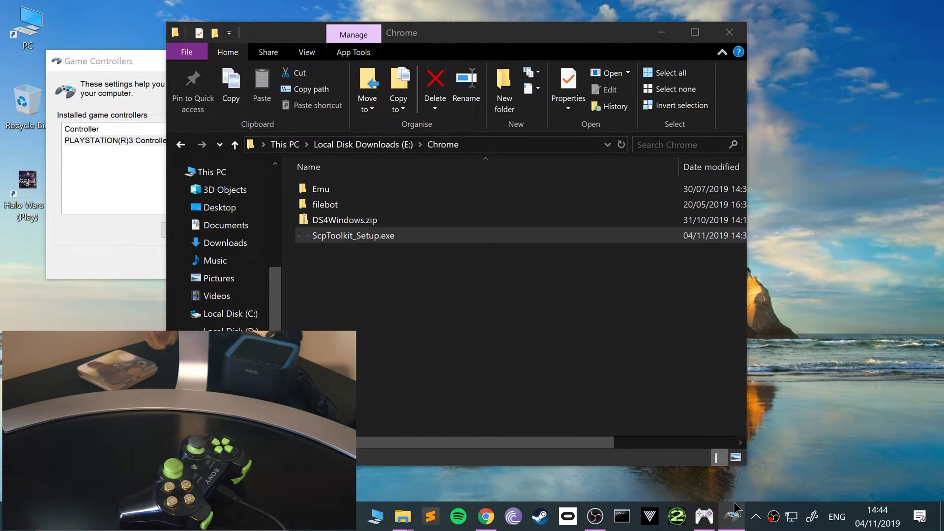
left_click(756, 516)
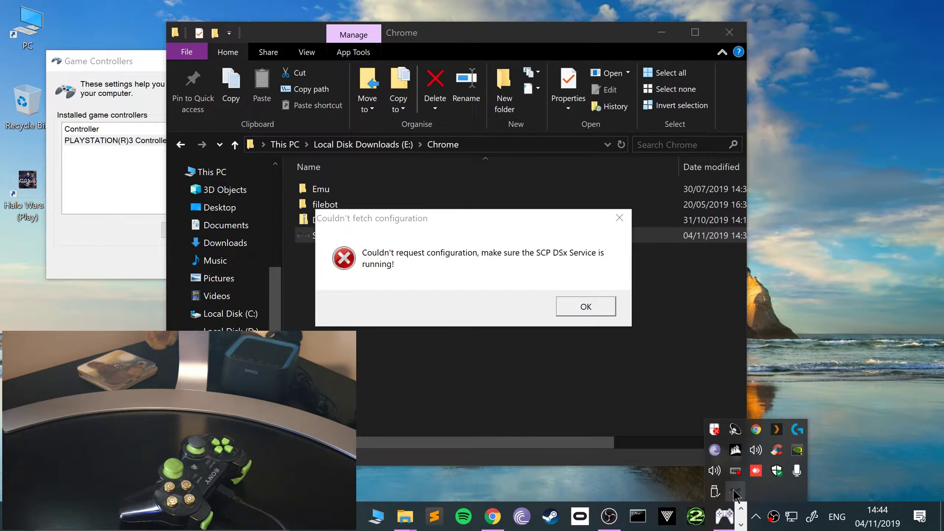
left_click(585, 306)
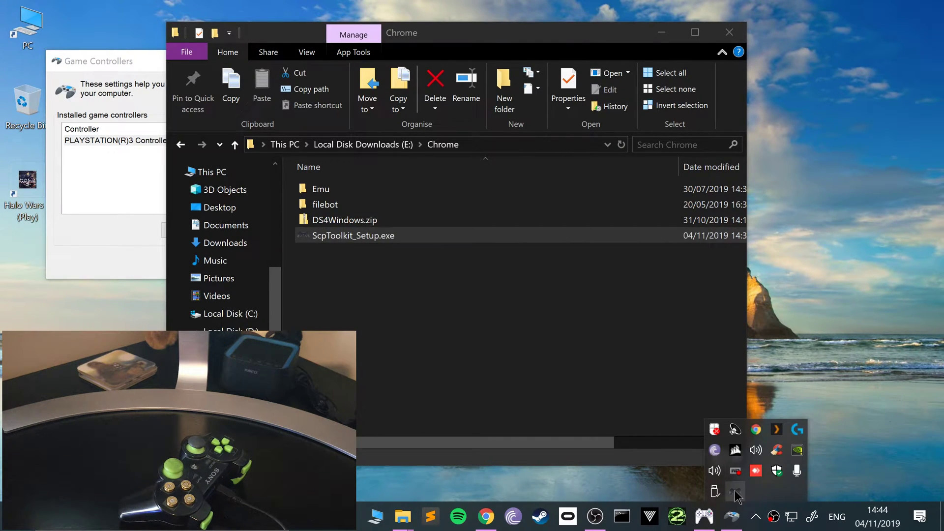
right_click(733, 494)
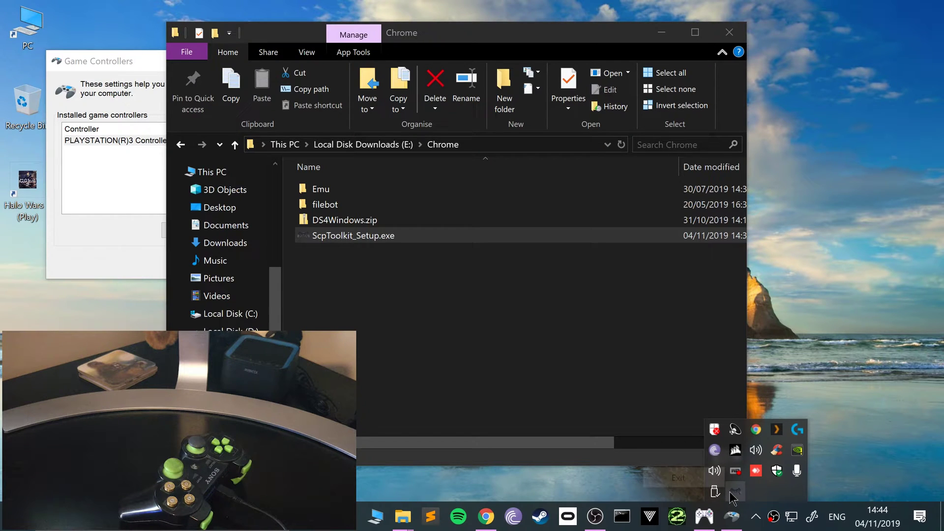
left_click(748, 494)
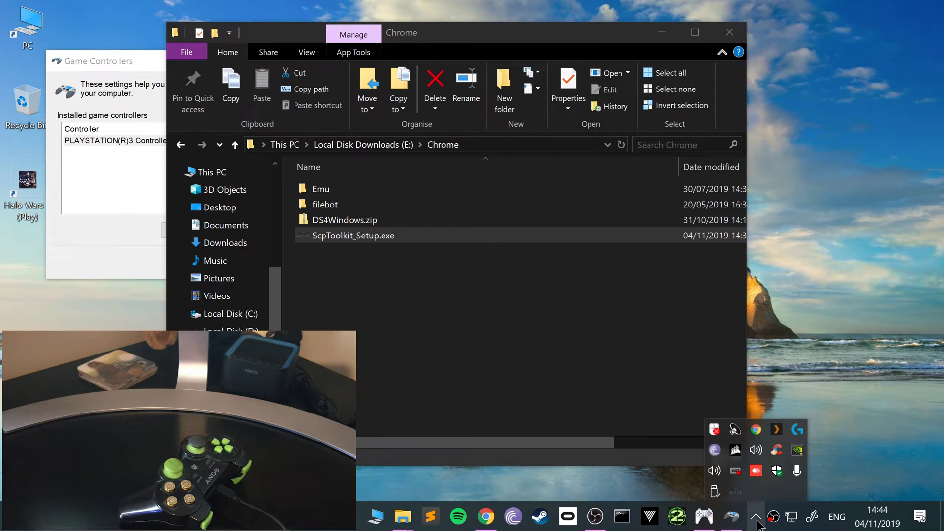
Open the legacy ScpToolkit Monitor to check the connected pads, and close it
left_click(5, 518)
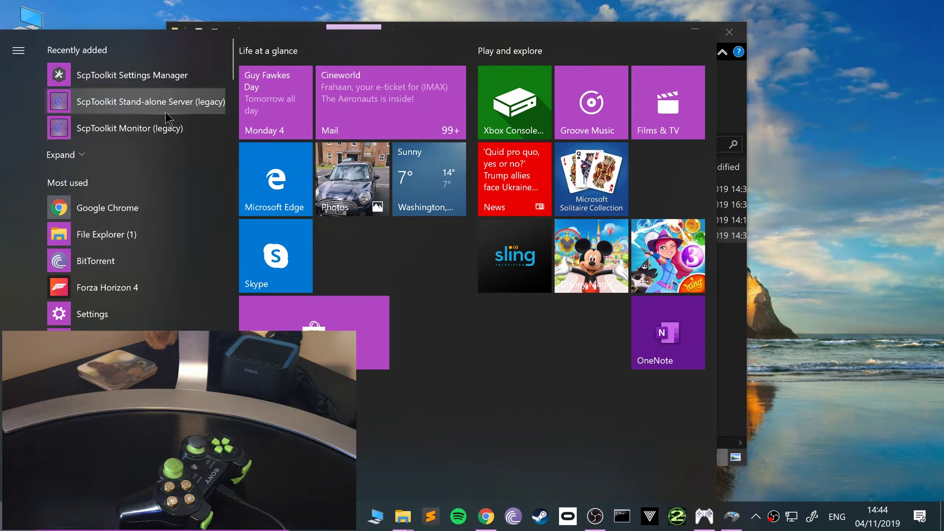
left_click(156, 129)
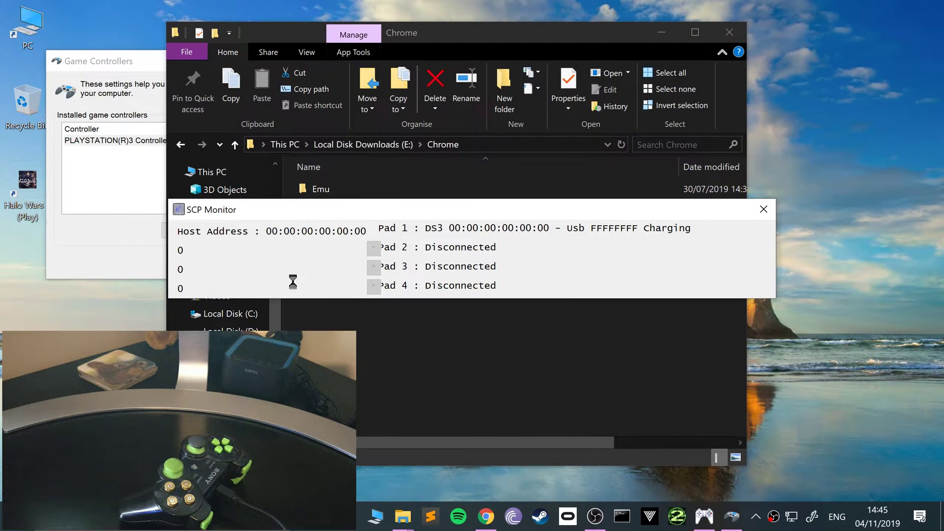
left_click(765, 211)
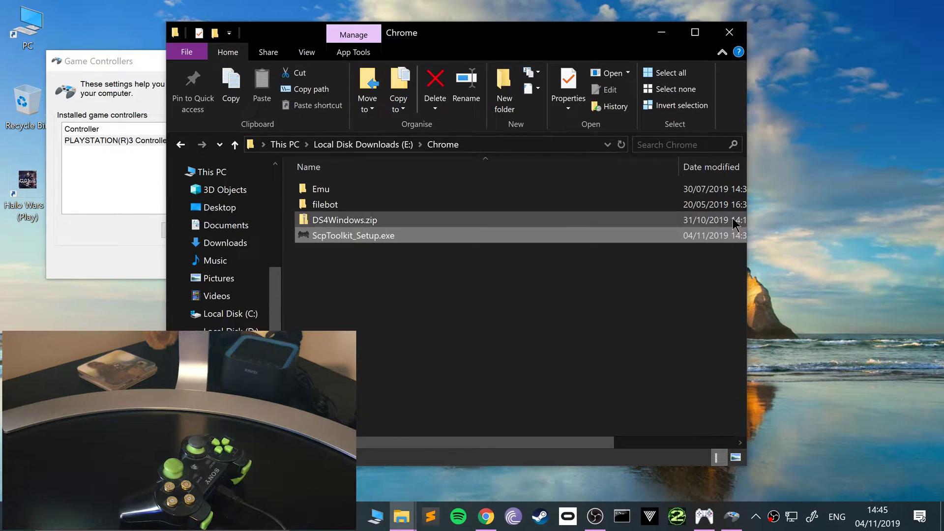
Start the legacy ScpToolkit Stand-alone Server, allow it through the firewall on private networks, and close its window
left_click(12, 517)
left_click(127, 101)
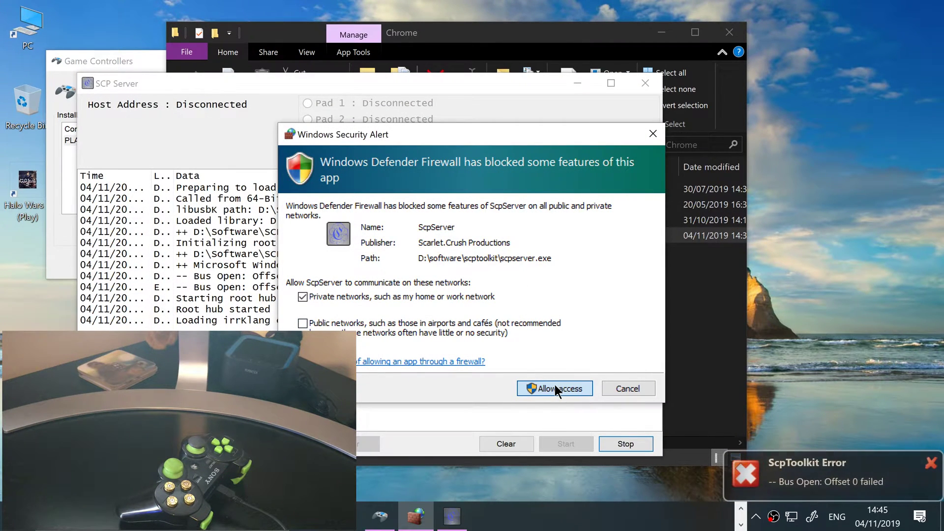
left_click(556, 389)
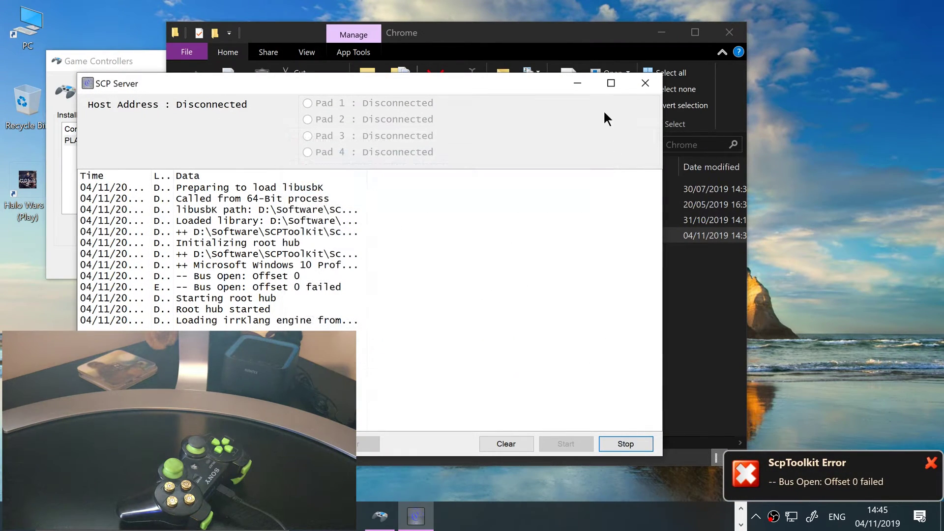
left_click(646, 84)
Exit the SCP Server and the ScpToolkit tray program from the hidden notification icons
left_click(756, 516)
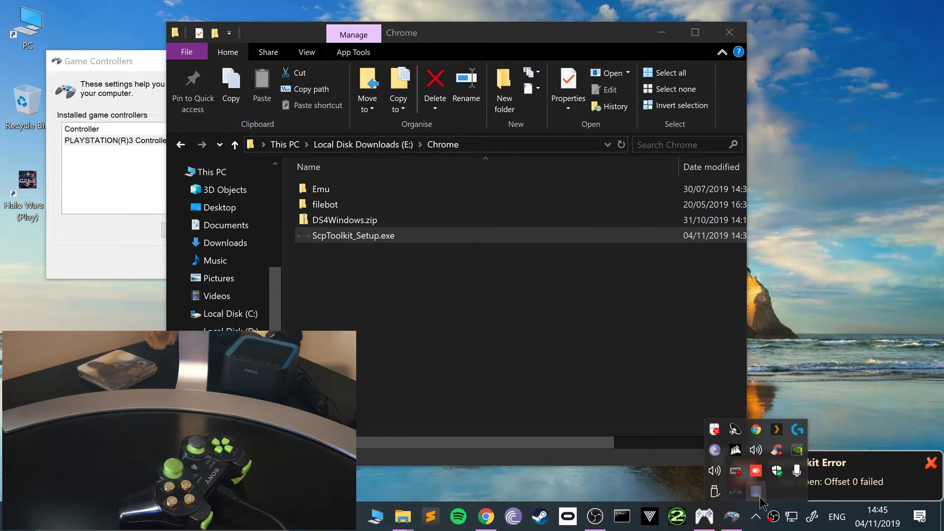
right_click(753, 494)
left_click(746, 476)
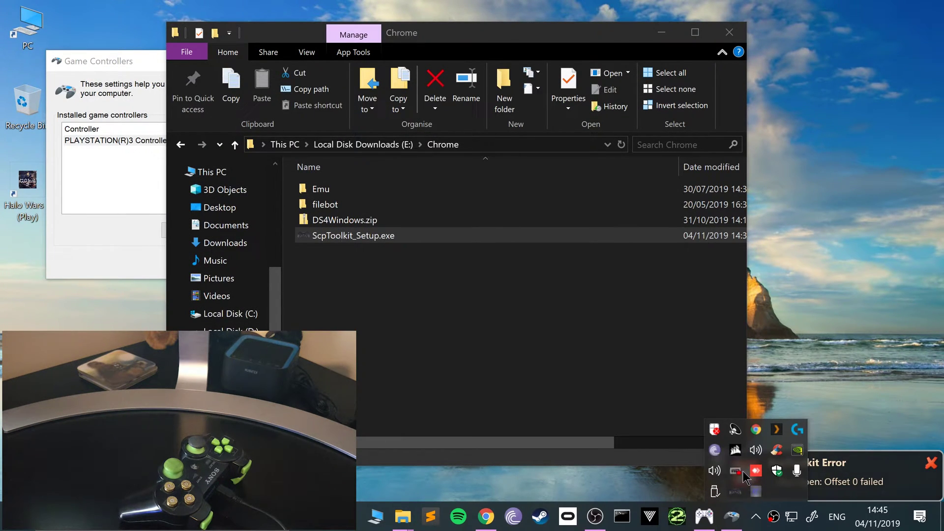
right_click(753, 490)
left_click(745, 478)
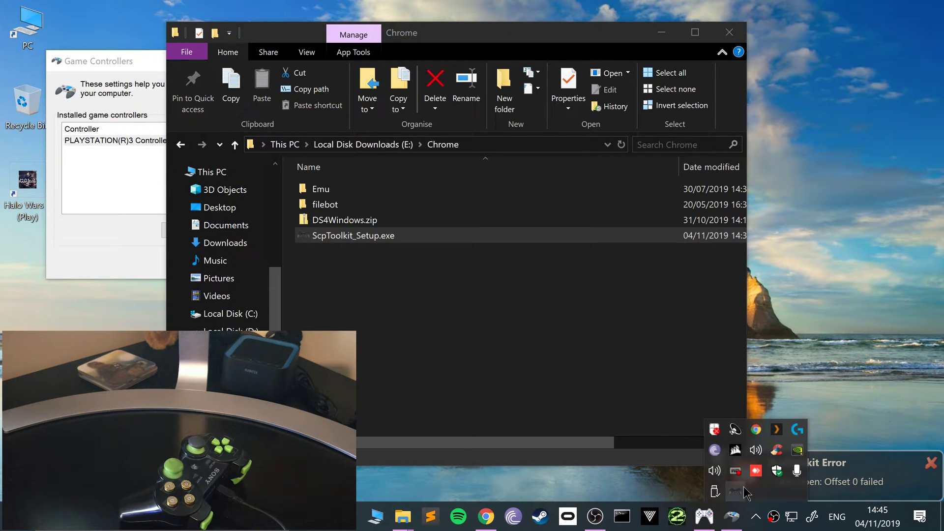
right_click(735, 488)
left_click(693, 471)
Try again to launch the ScpToolkit Settings Manager and dismiss its error dialog
left_click(11, 516)
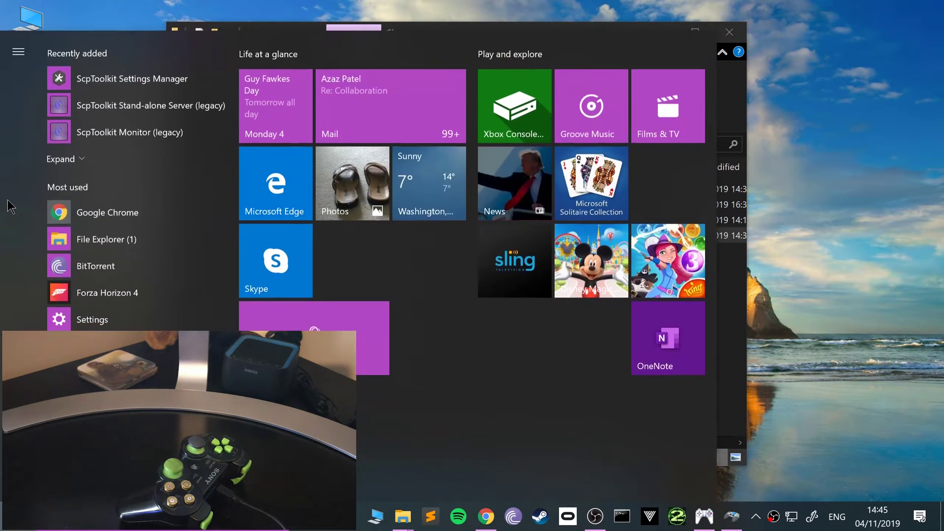
left_click(150, 75)
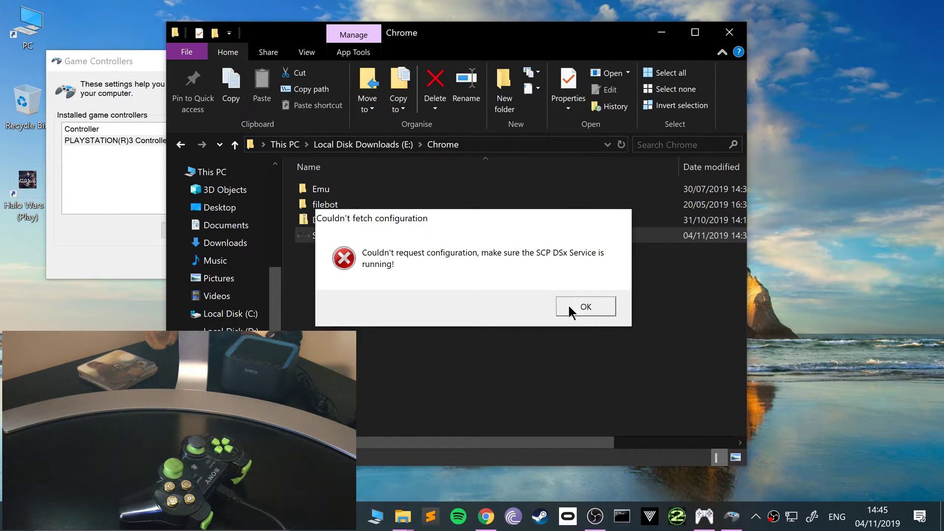
left_click(570, 305)
Find the ScpToolkit program group in the installed apps and launch the ScpToolkit Driver Installer
key("super")
scroll(175, 220, "down", 5)
scroll(177, 219, "down", 20)
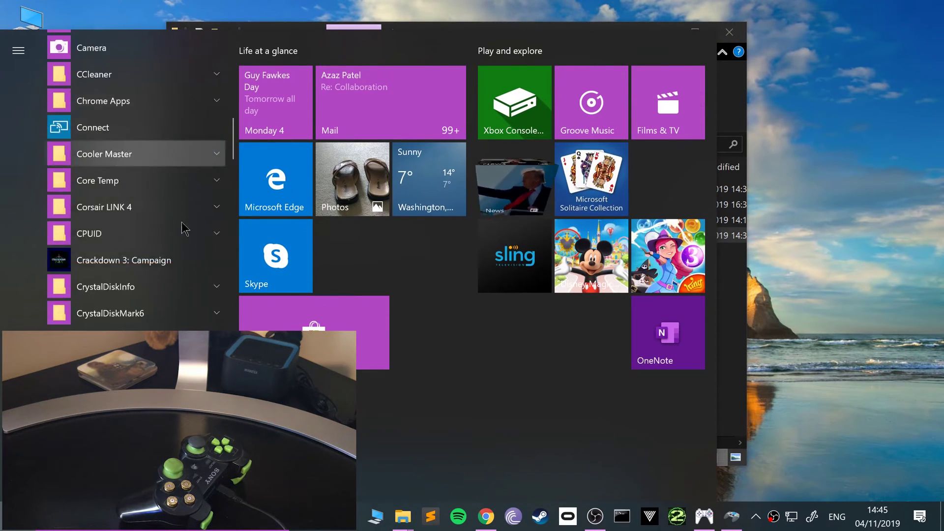
scroll(156, 235, "down", 15)
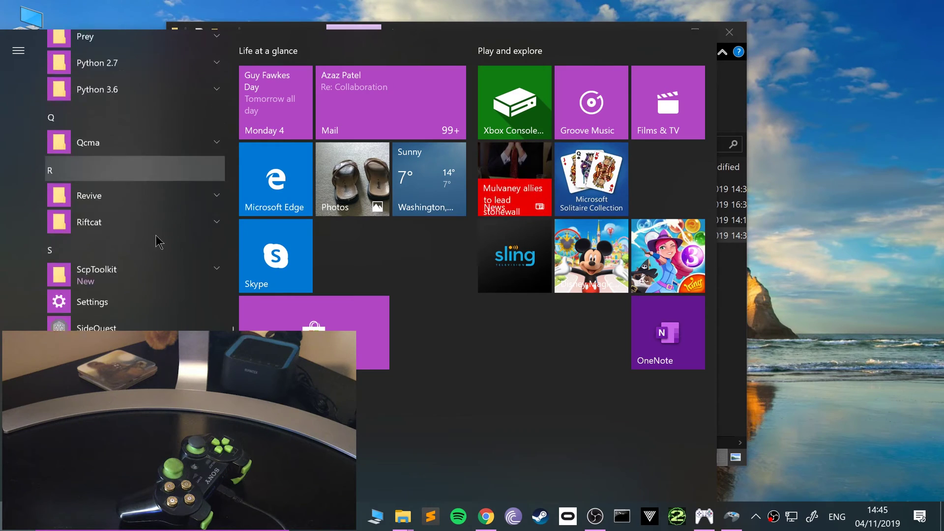
scroll(155, 232, "up", 3)
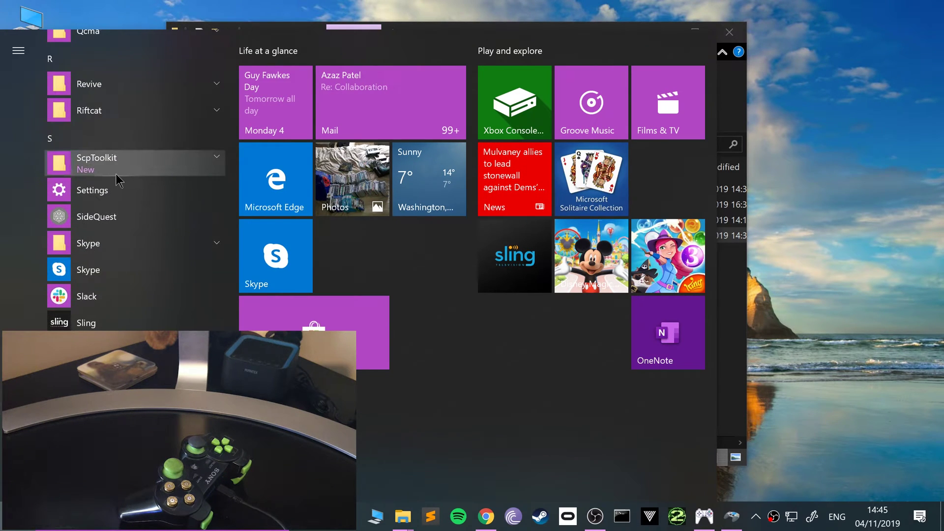
left_click(115, 172)
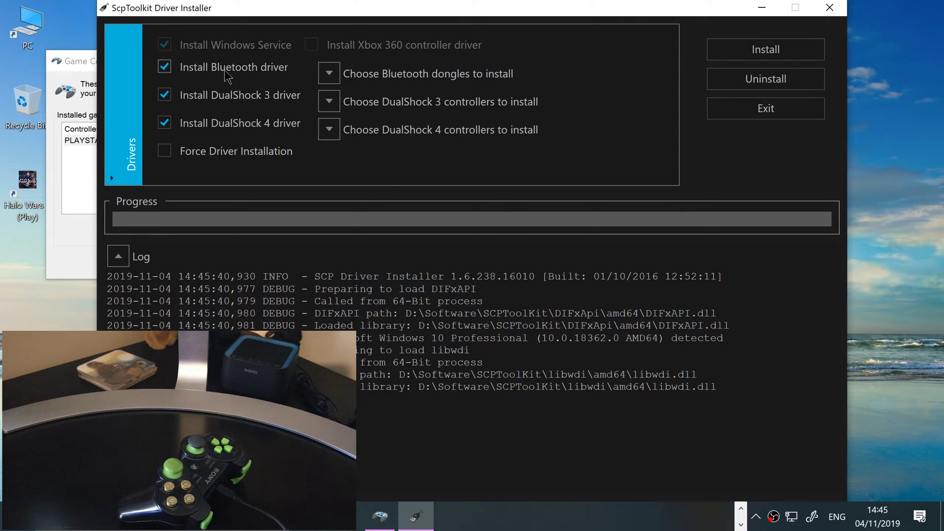
Exclude the Bluetooth and DualShock 4 drivers from the installation, keeping the DualShock 3 driver selected
left_click(185, 73)
left_click(186, 76)
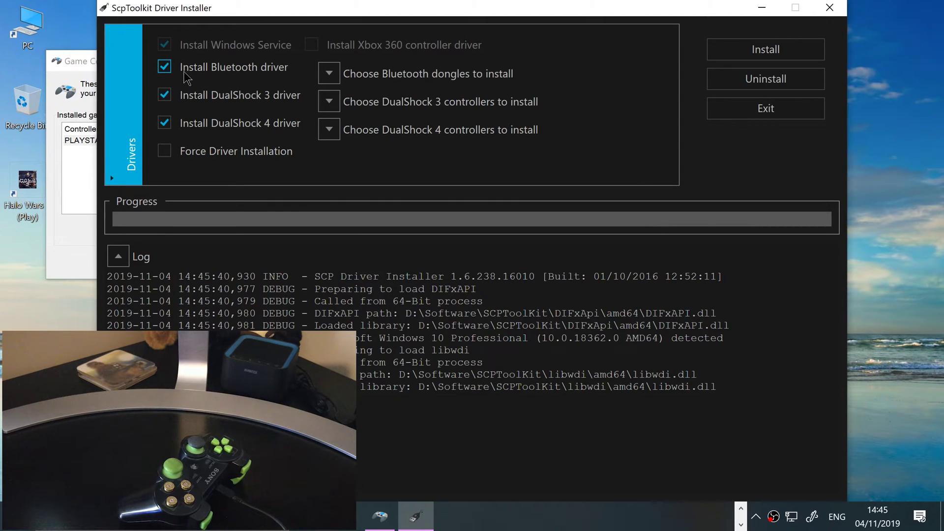
left_click(329, 73)
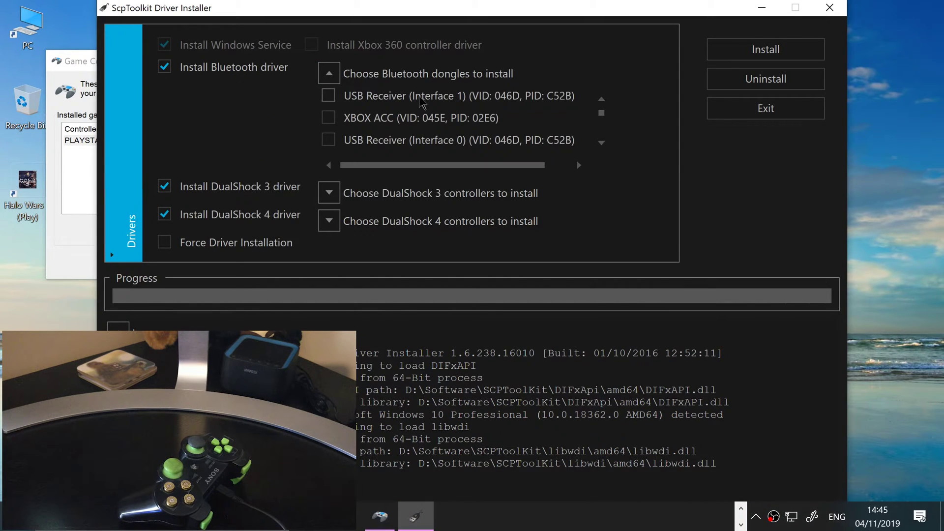
left_click(329, 74)
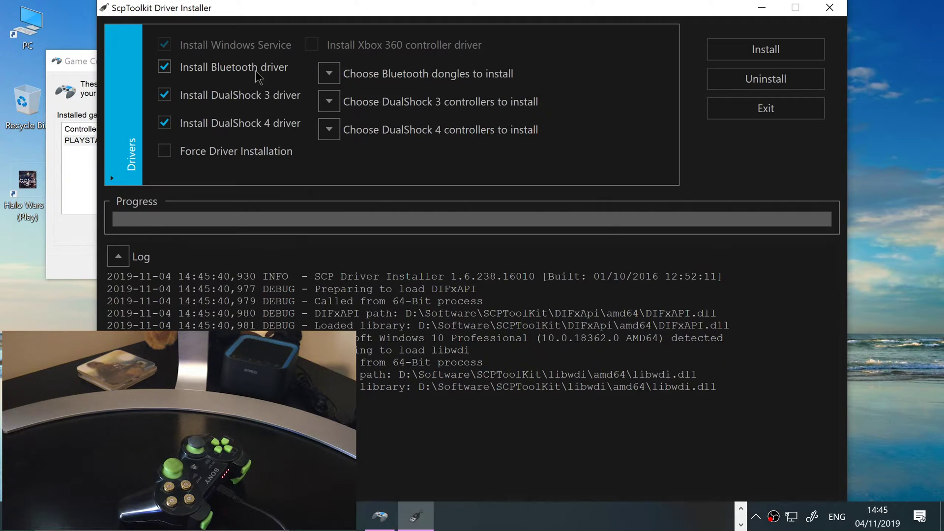
left_click(199, 72)
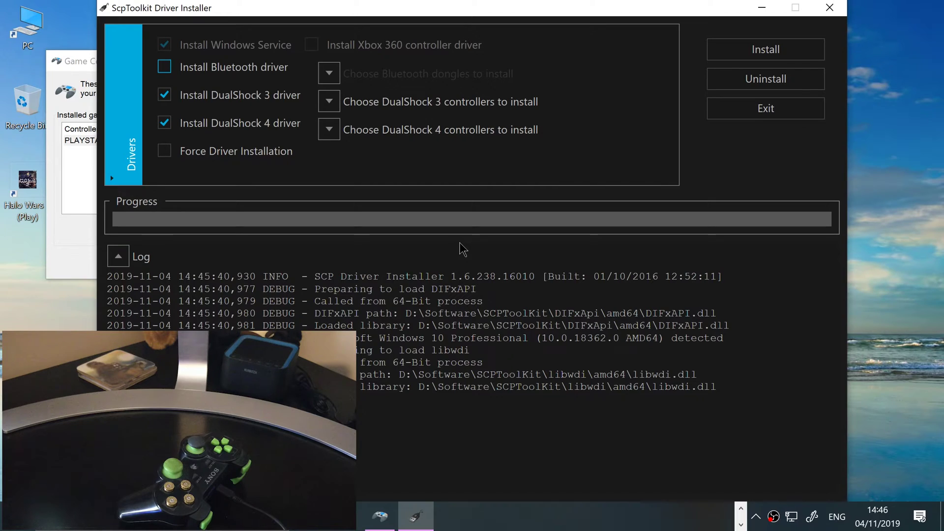
left_click(329, 129)
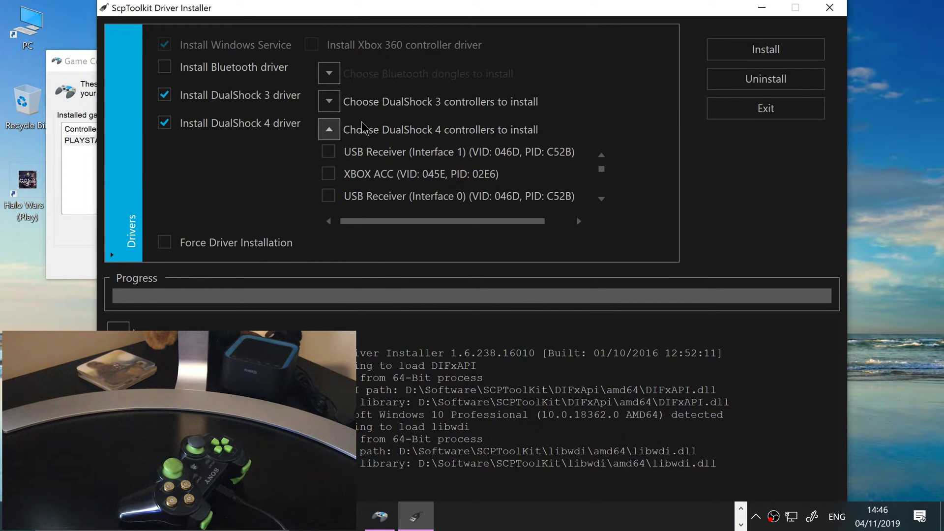
left_click(272, 124)
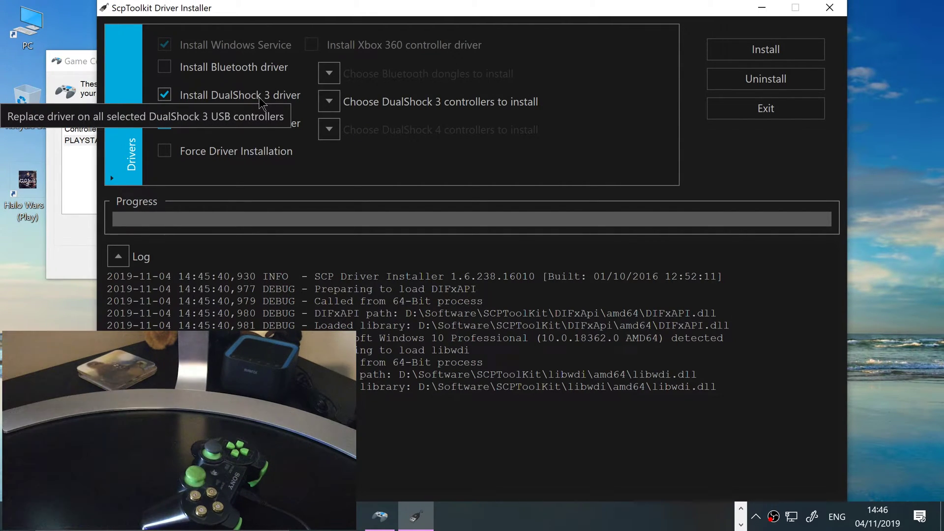
Choose PLAYSTATION(R)3 Controller as the DualShock 3 device, run the driver installation, and check the Game Controllers list meanwhile
left_click(329, 101)
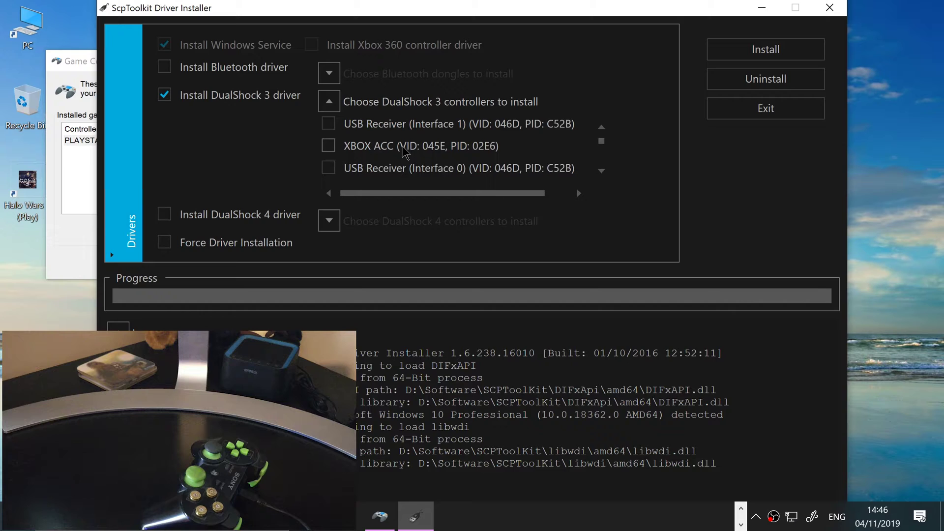
scroll(405, 152, "down", 5)
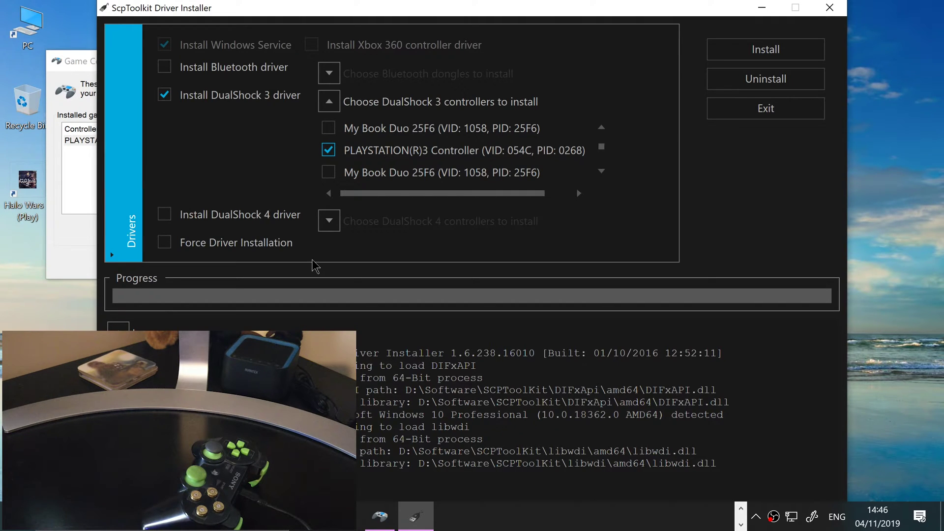
left_click(760, 54)
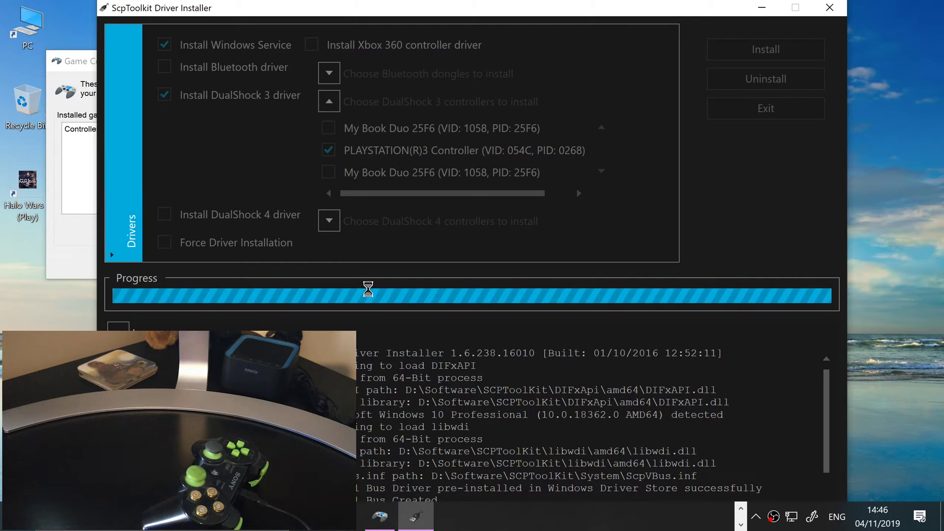
left_click(85, 239)
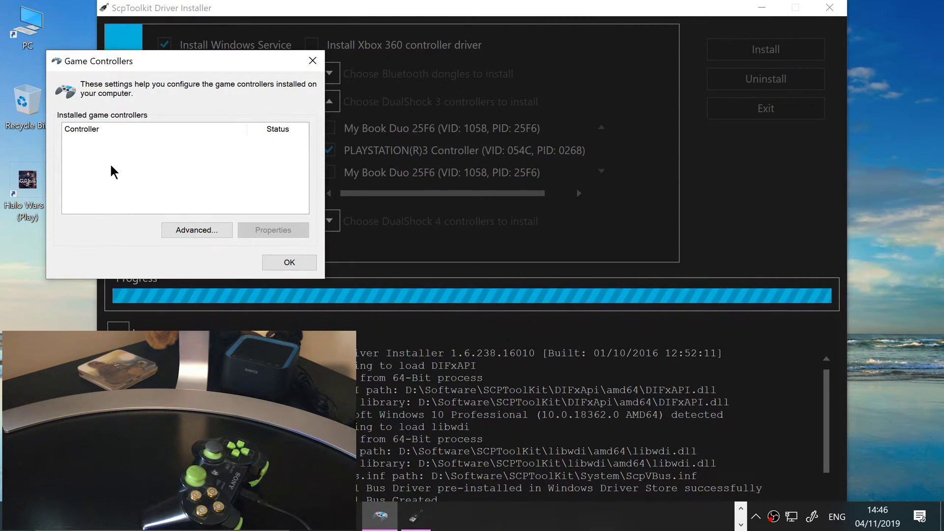
key("alt+Tab")
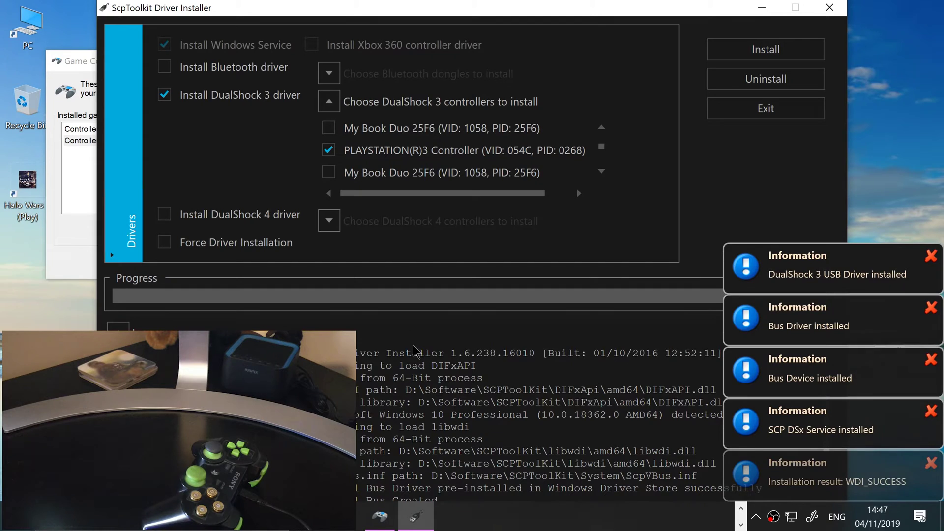
Dismiss the driver installation notifications
left_click(931, 256)
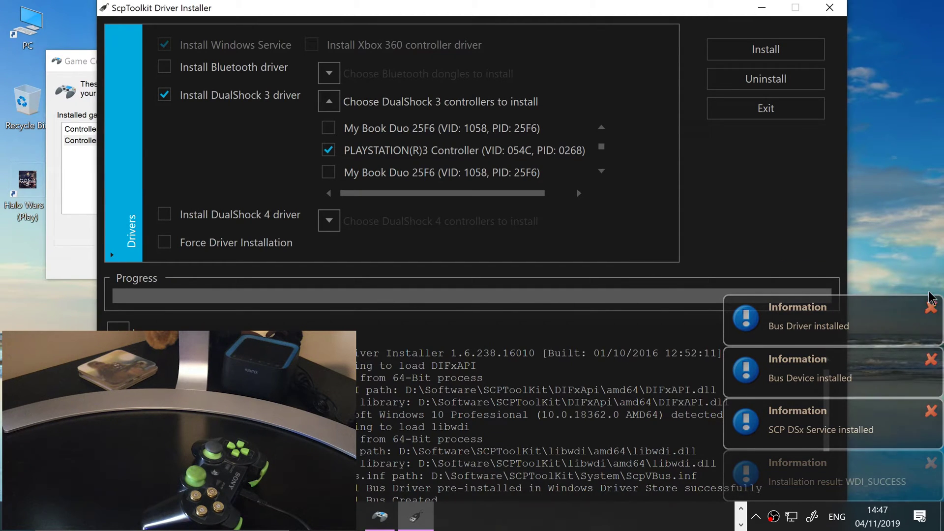
left_click(932, 308)
left_click(930, 359)
left_click(931, 411)
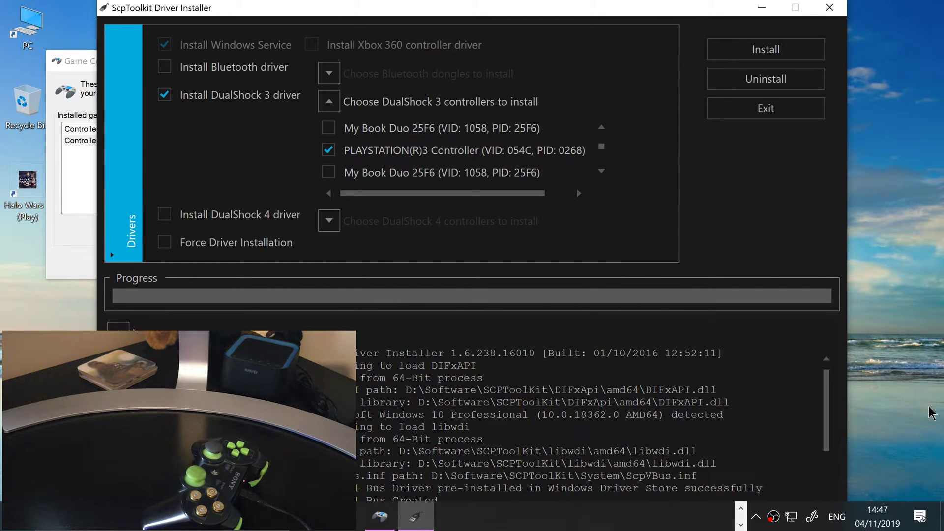
Open the properties of Controller (XBOX 360 For Windows) to test its inputs, and close them
left_click(89, 169)
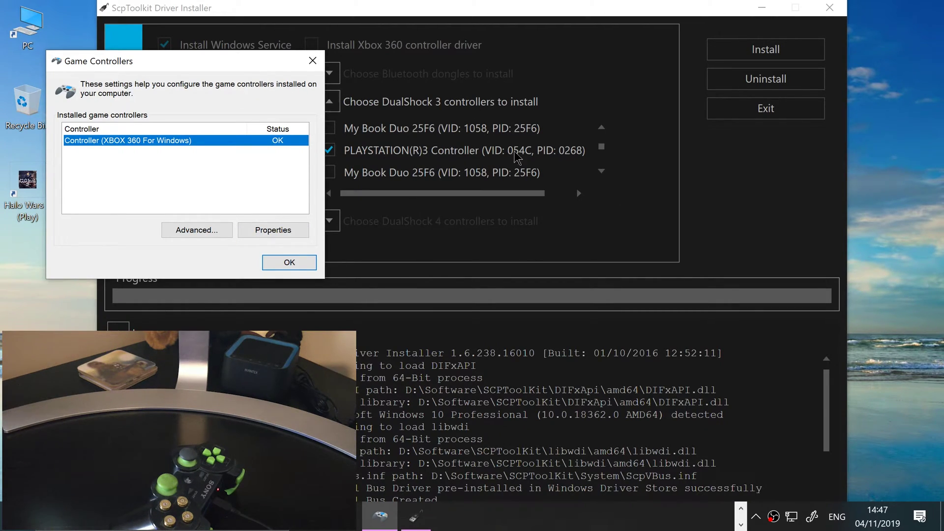
left_click(261, 228)
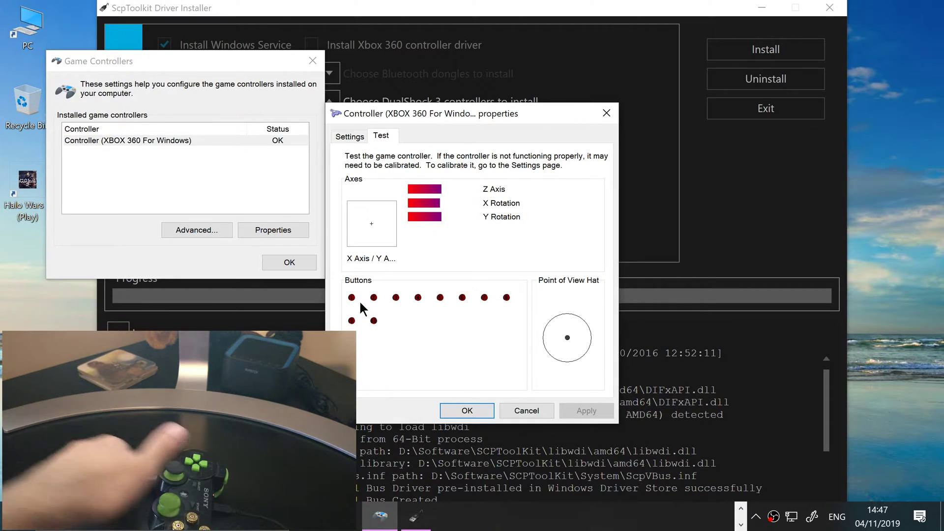
left_click(467, 411)
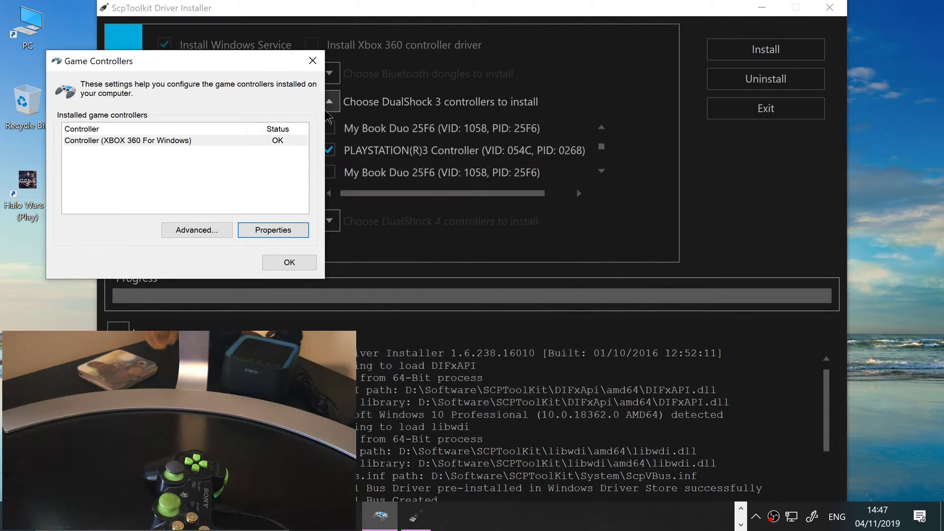
Close the Game Controllers, ScpToolkit Driver Installer and Chrome folder windows
left_click(309, 64)
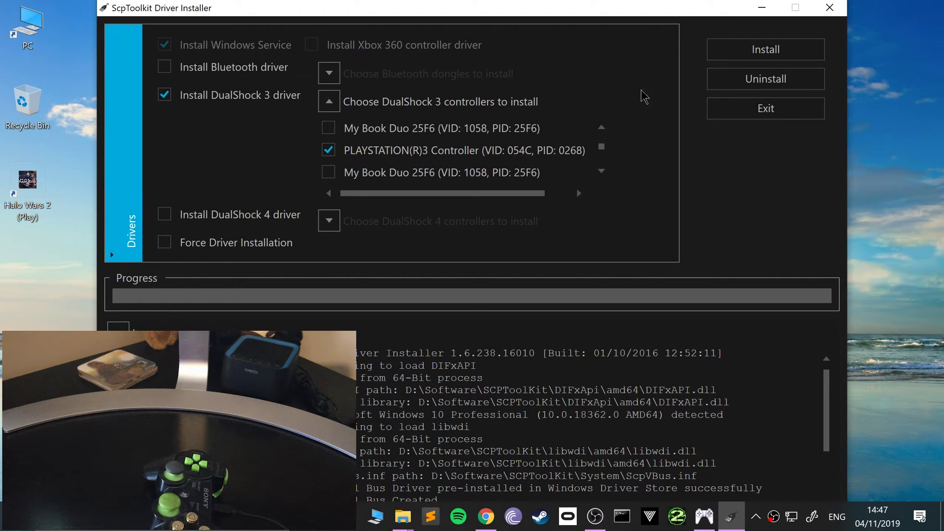
left_click(838, 7)
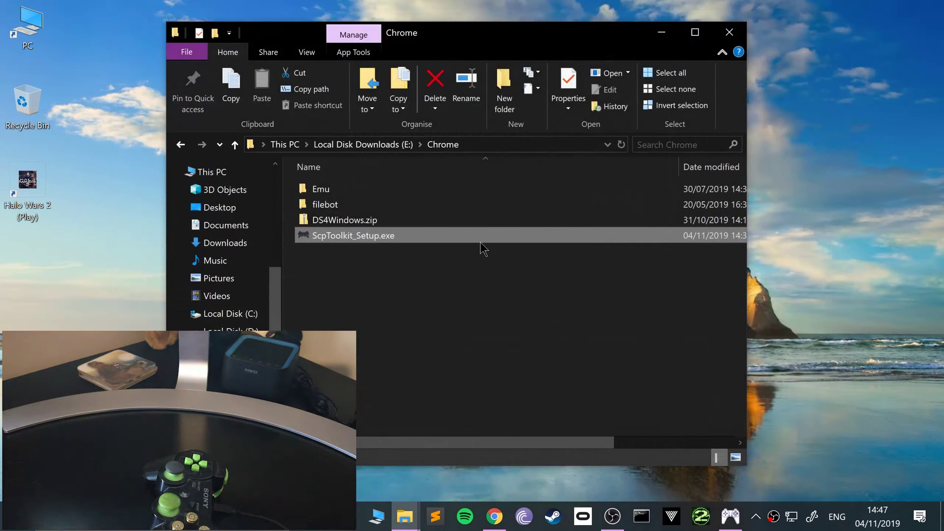
left_click(729, 32)
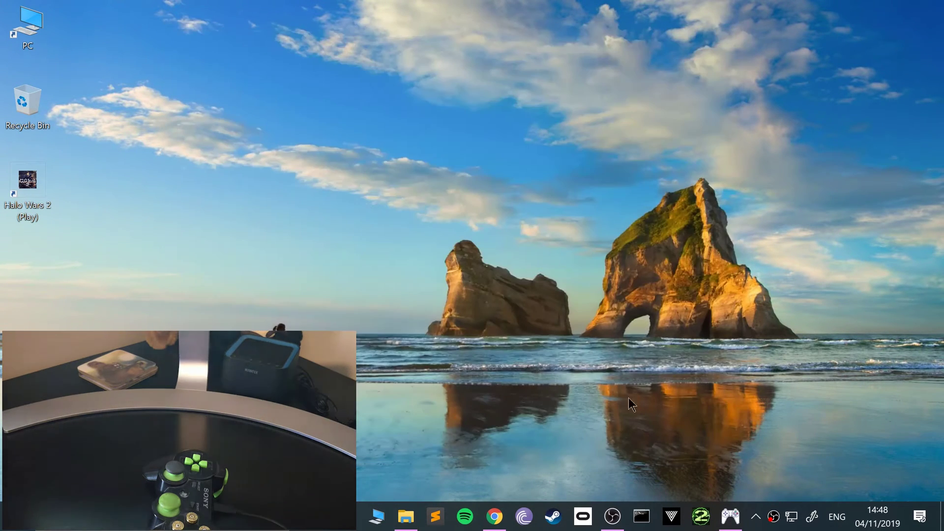
Switch to the ePSXe emulator and open the gamepad configuration for Port 1, Pad 1
left_click(731, 516)
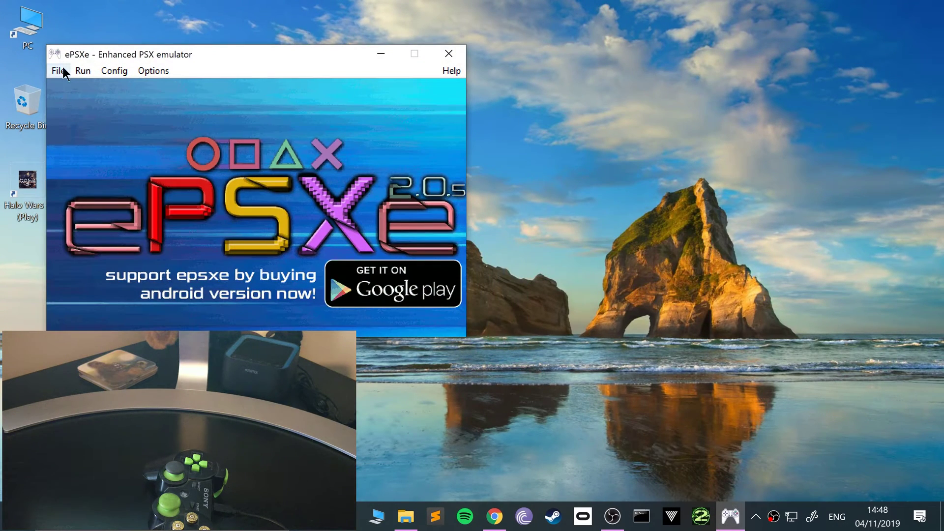
left_click(78, 72)
mouse_move(98, 70)
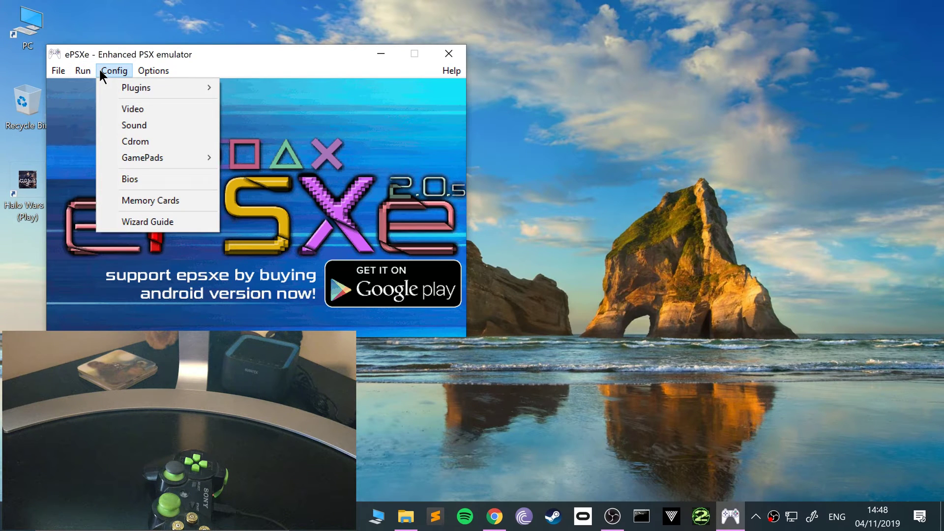
mouse_move(159, 159)
mouse_move(239, 159)
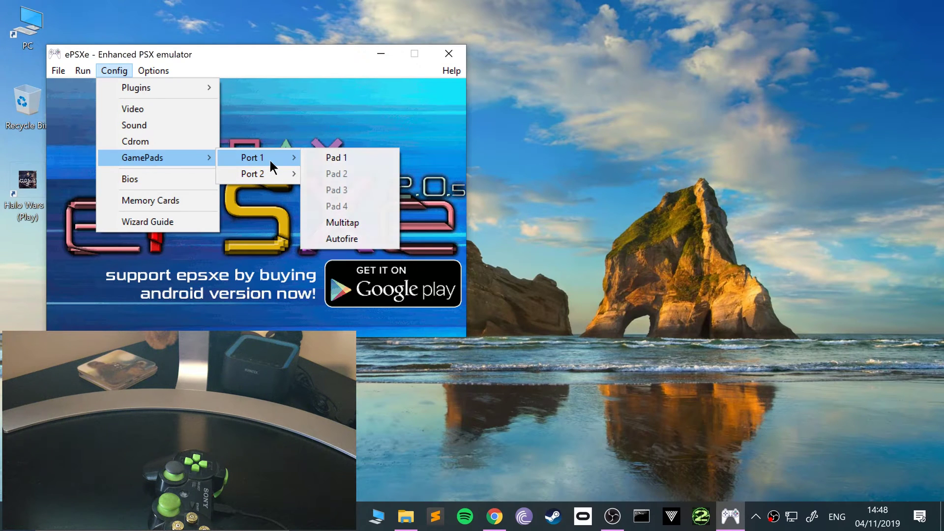
left_click(317, 157)
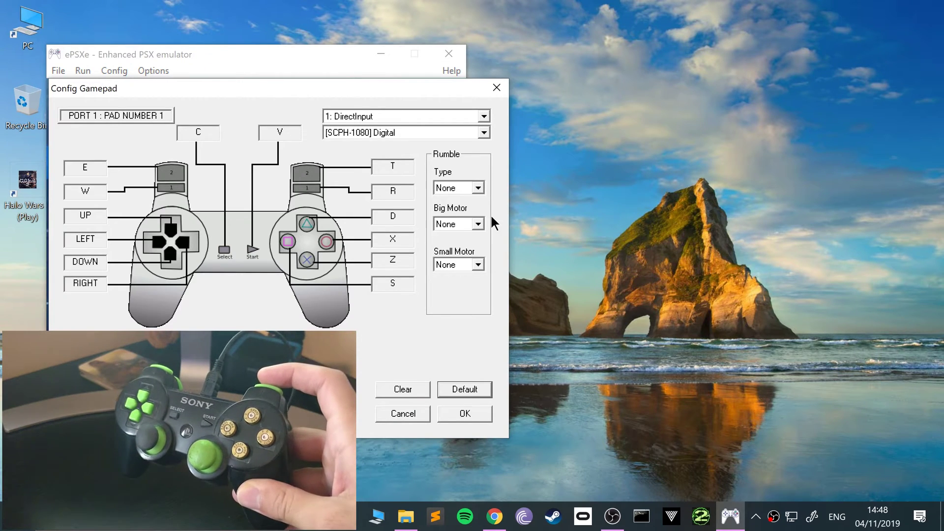
Map R1 to J1_B6, R2 to J1b_UP, Triangle to J1_B4, Circle to J1_B2, Cross to J1_B1 and Square to J1_B3
left_click(391, 194)
left_click(386, 166)
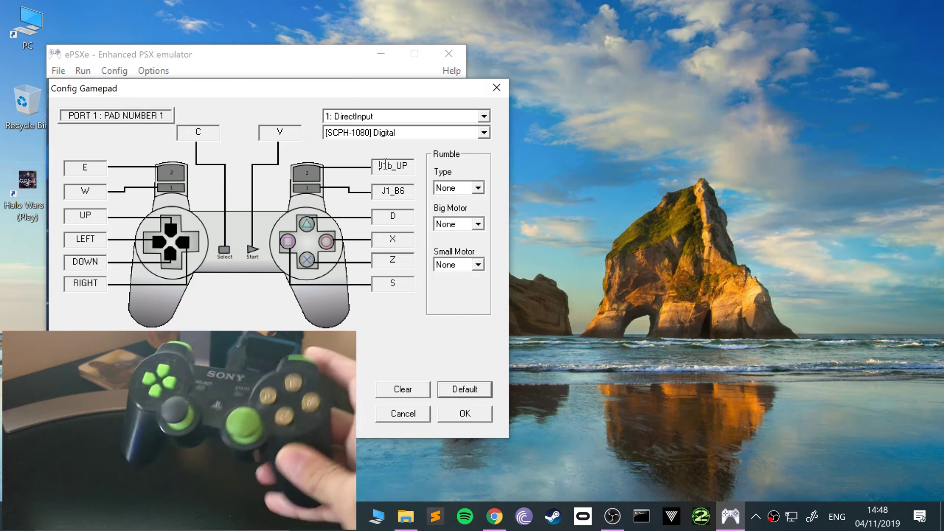
left_click(377, 217)
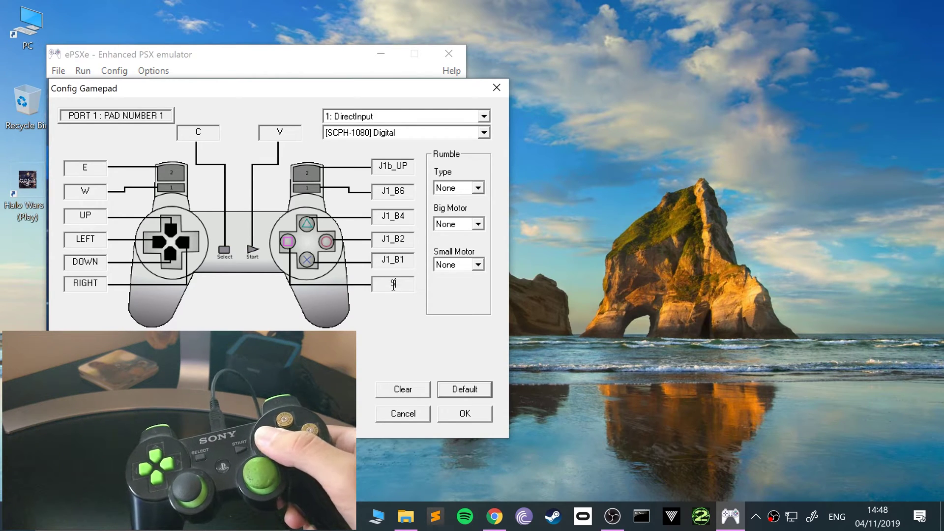
Map L1 to J1_B5, L2 to J1b_DOWN, and the four D-pad directions to the matching POV1 inputs
left_click(91, 190)
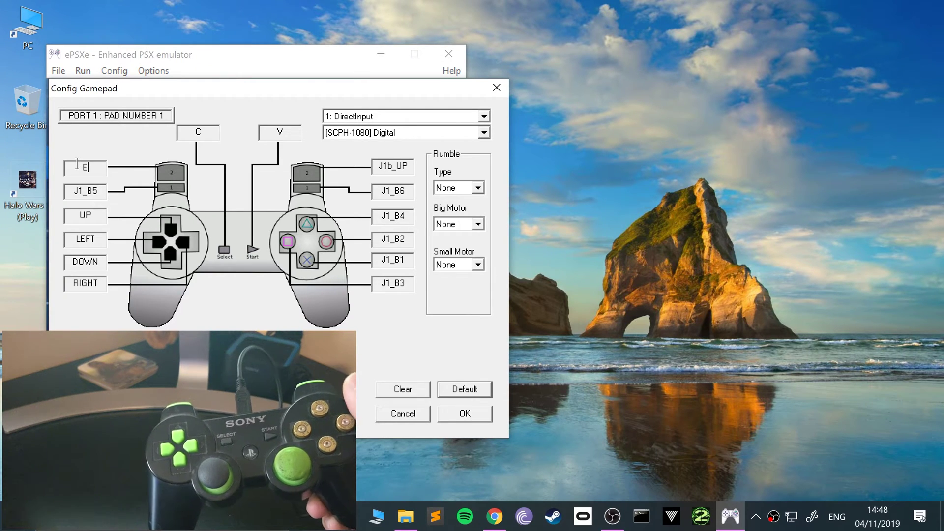
left_click(85, 217)
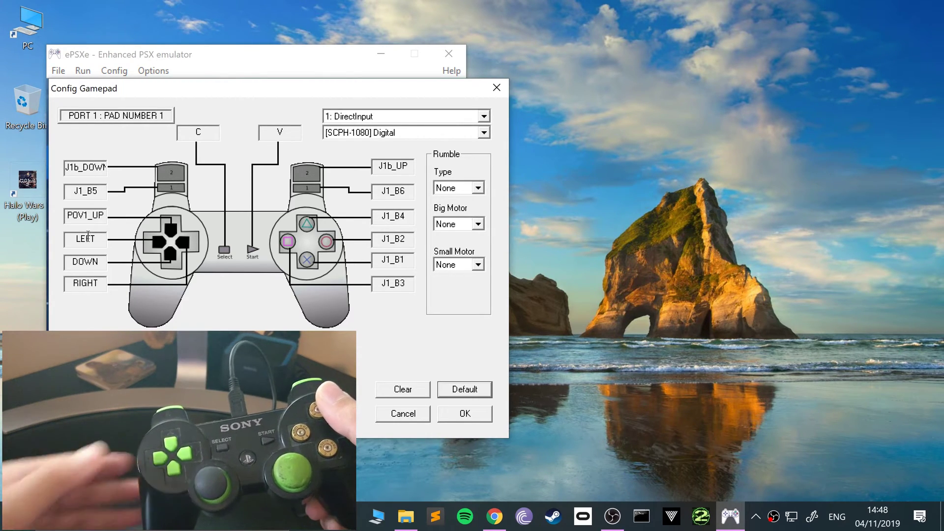
left_click(88, 236)
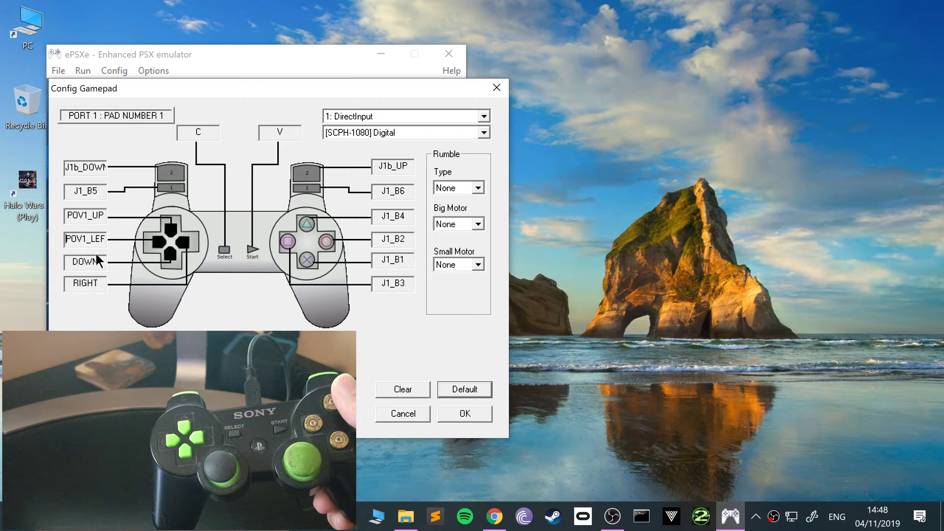
left_click(94, 259)
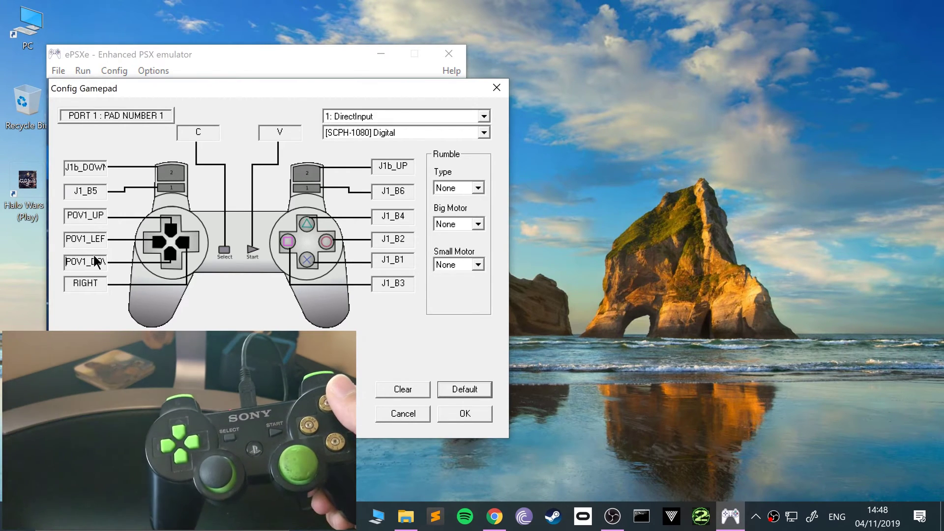
left_click(80, 279)
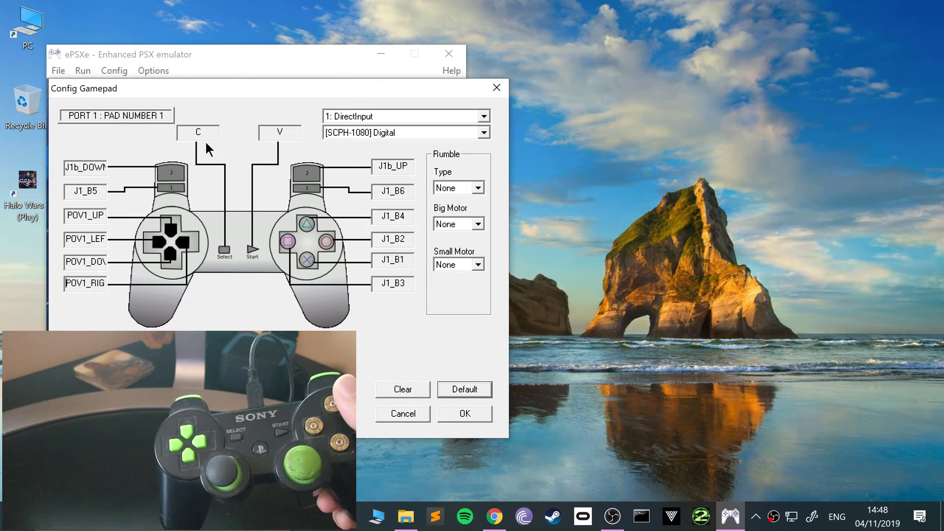
Map Select to J1_B7 and Start to J1_B8 on the controller
left_click(207, 138)
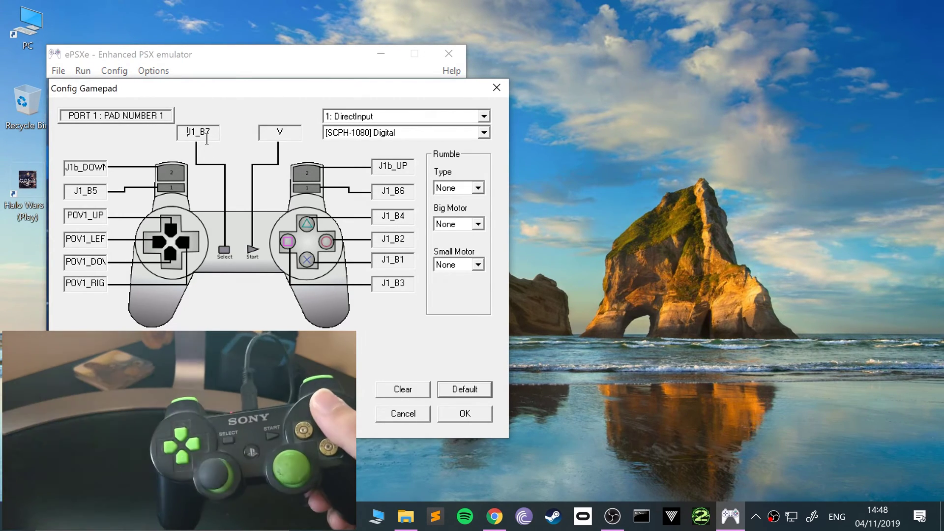
left_click(280, 133)
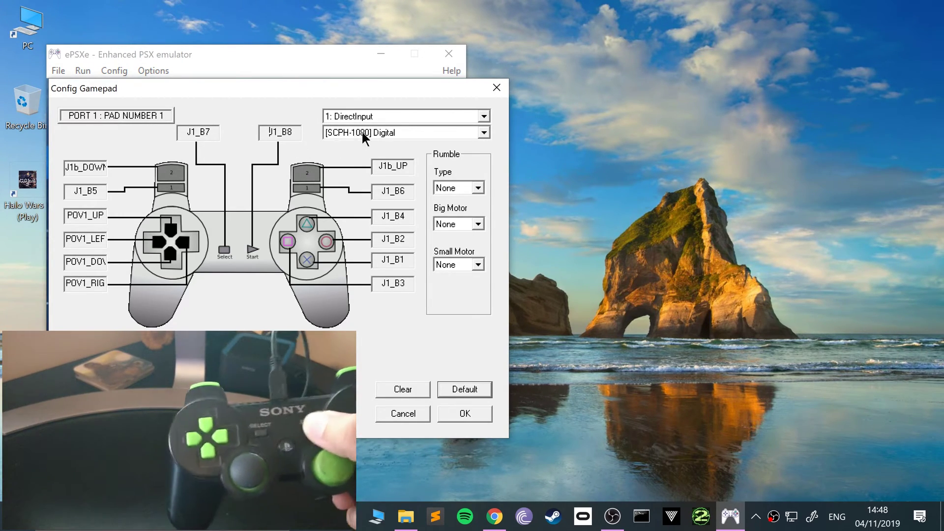
Try the [SCPH-1150] DualAnalog (F5) controller type, and switch back to [SCPH-1080] Digital
left_click(384, 129)
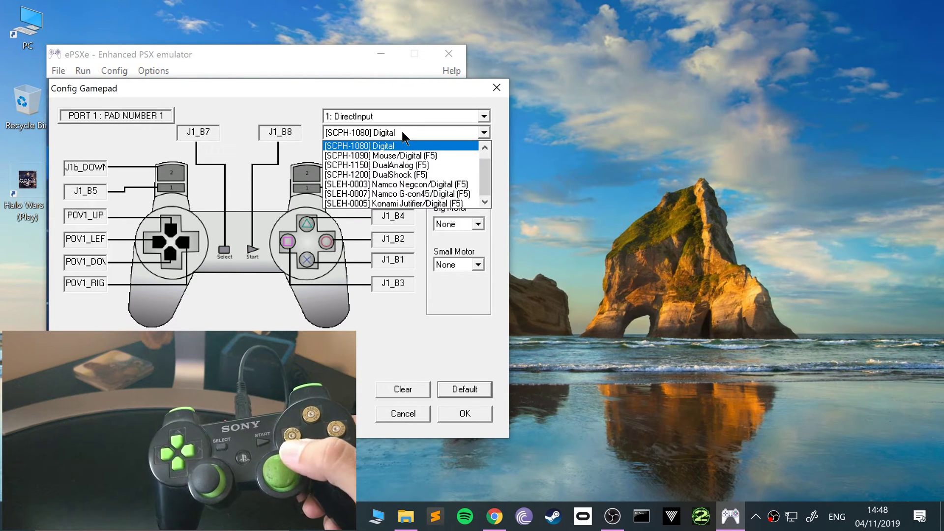
left_click(407, 165)
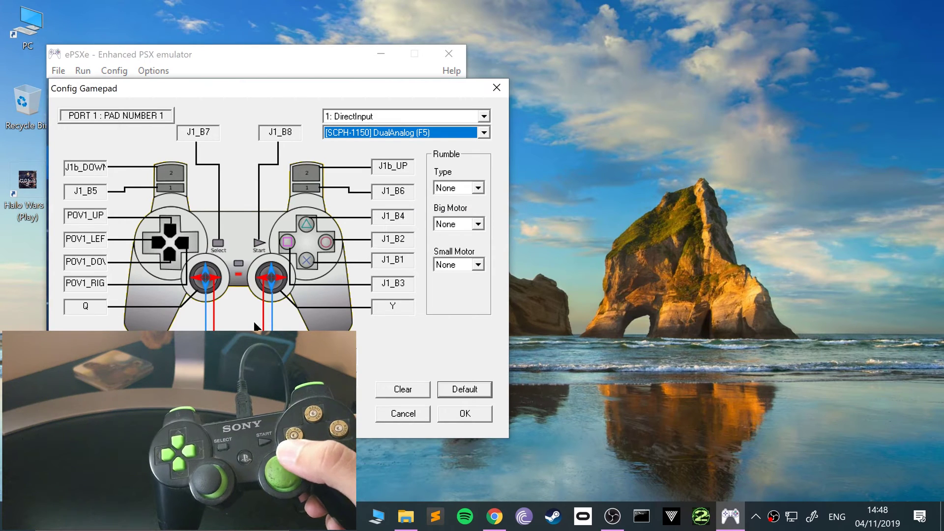
left_click(365, 132)
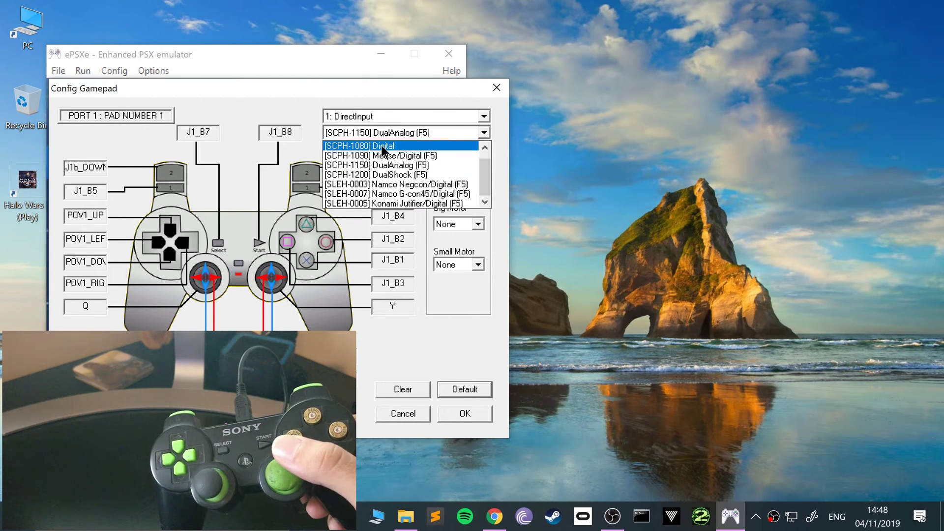
left_click(382, 147)
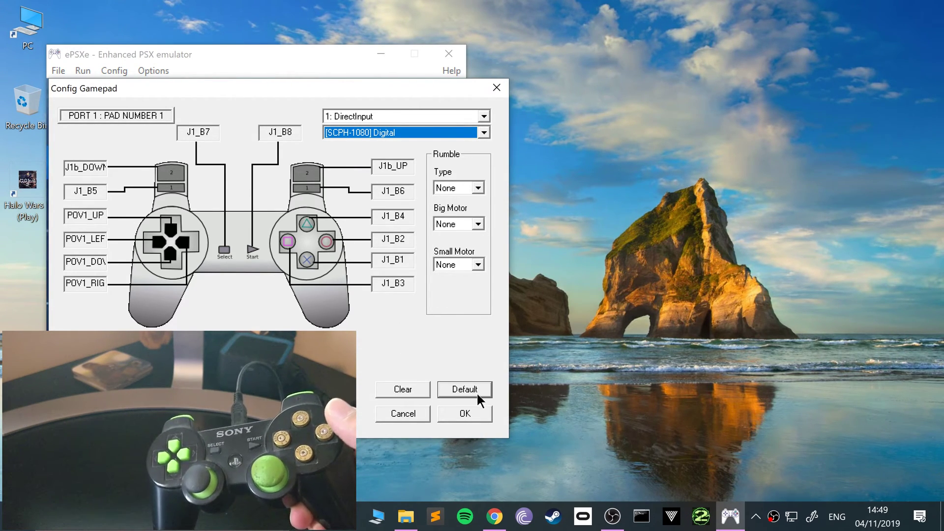
Check the rumble type and motor options, leave them at None, and save the gamepad configuration
left_click(478, 188)
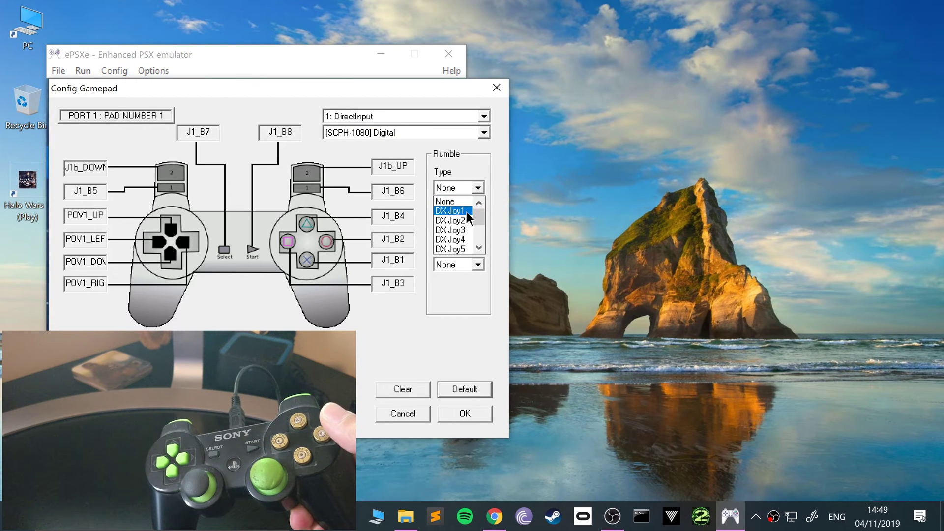
left_click(479, 168)
left_click(472, 221)
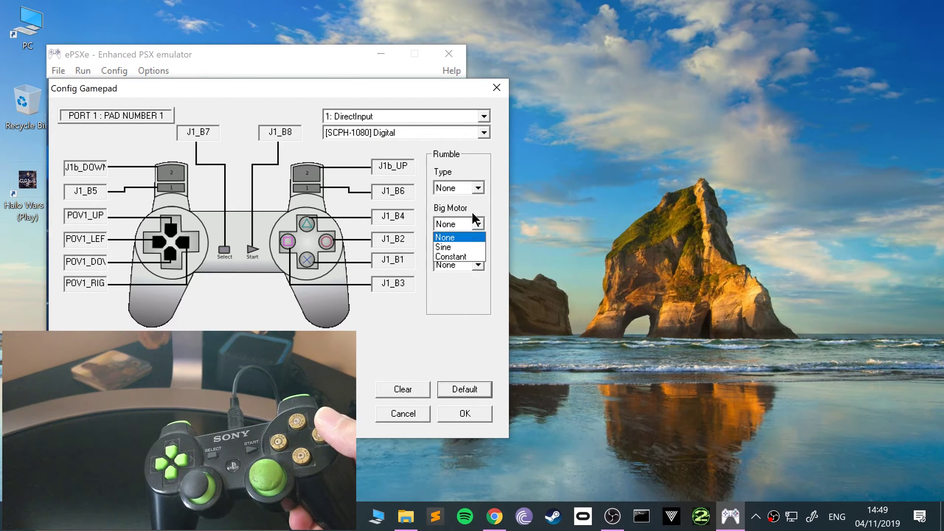
left_click(472, 222)
left_click(412, 337)
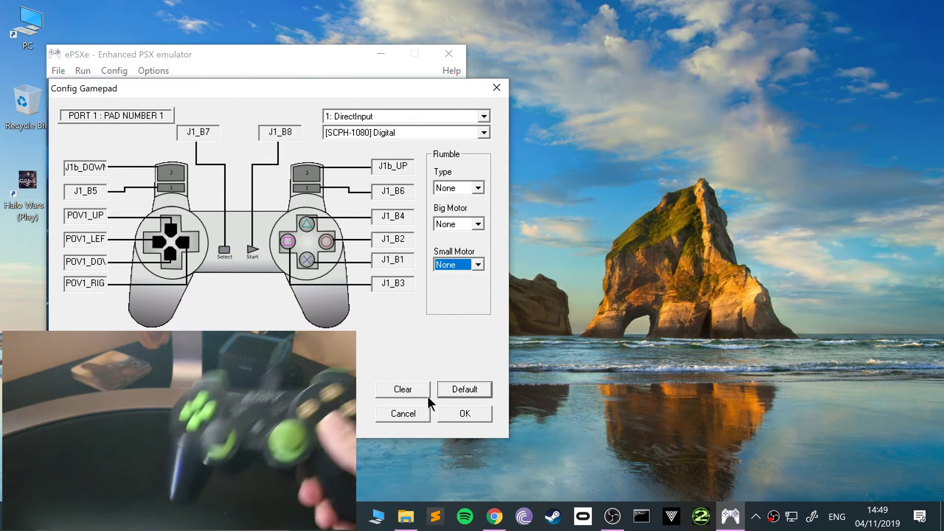
left_click(464, 415)
Run the Crash Bandicoot.bin disc image from the Crash Bandicoot folder
left_click(85, 70)
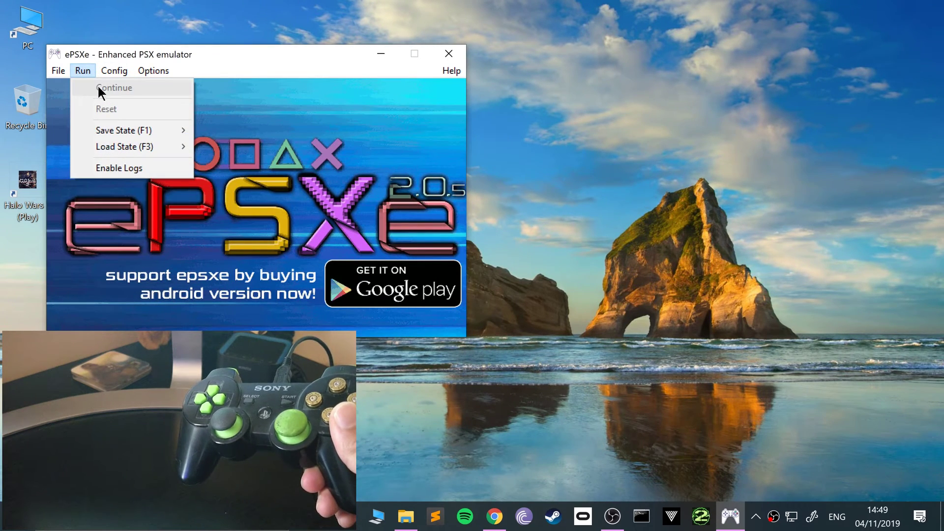
mouse_move(58, 70)
left_click(69, 101)
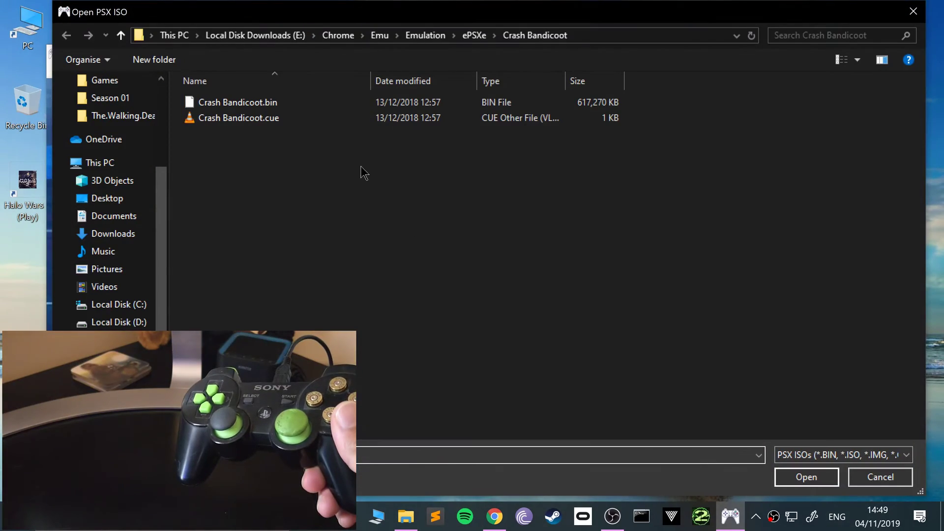
double_click(306, 106)
Leave the running game and open the emulator's commands for continuing the game and handling save states
key("Escape")
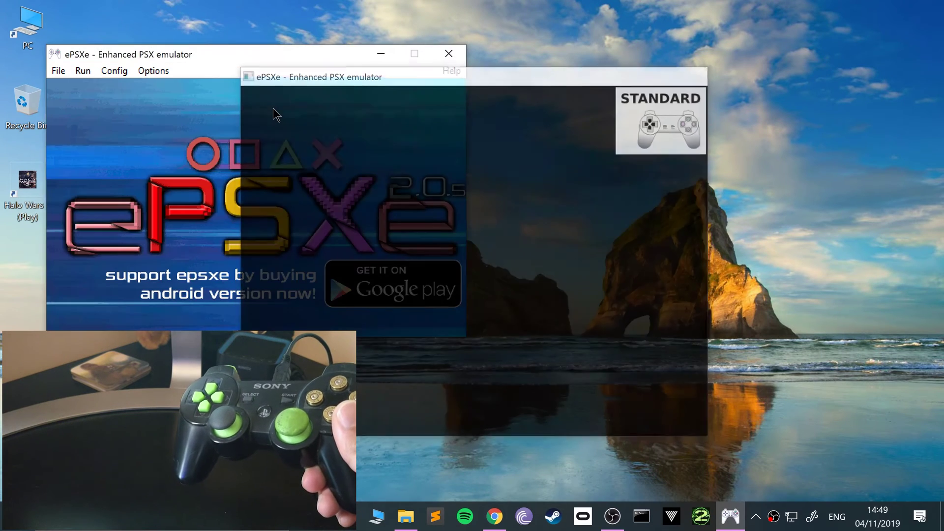
left_click(79, 76)
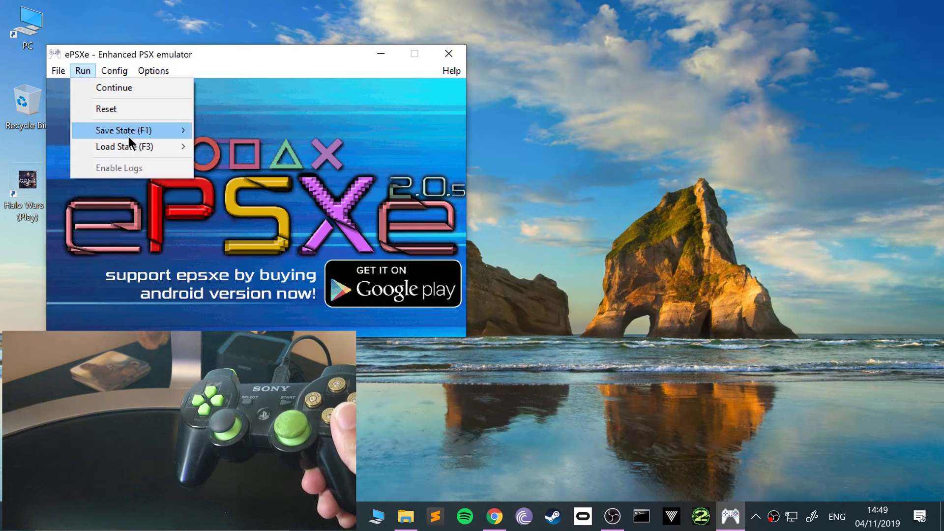